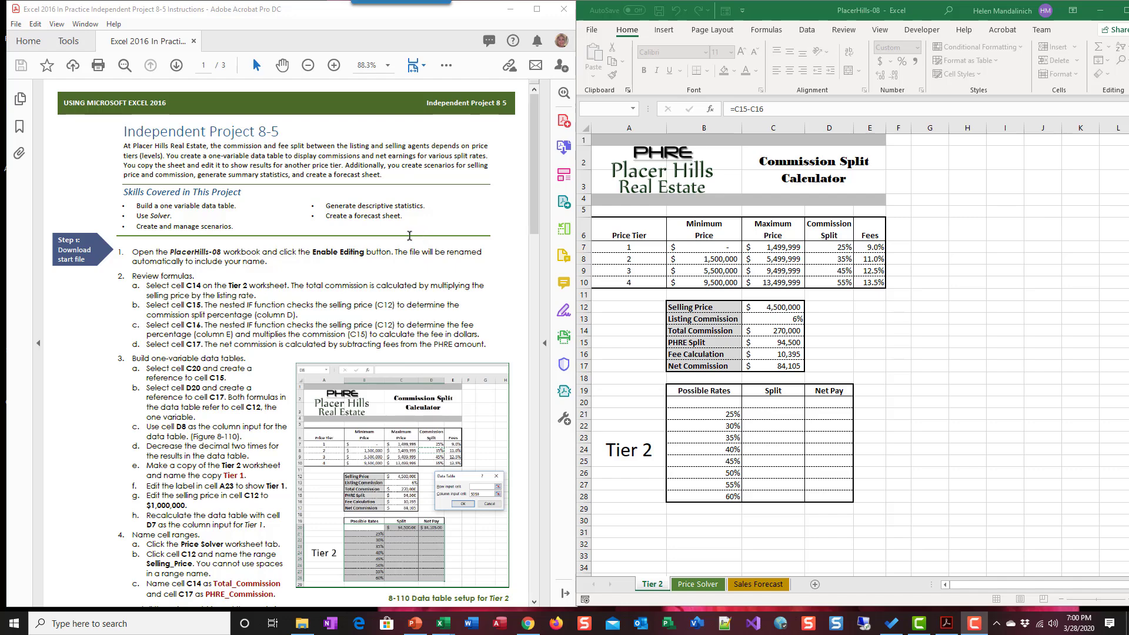
Review the formulas for total commission, PHRE split, fee calculation and net commission in cells C14 to C17 of the Tier 2 sheet.
{"action": "scroll", "coordinate": [222, 350], "scroll_direction": "down", "scroll_amount": 3}
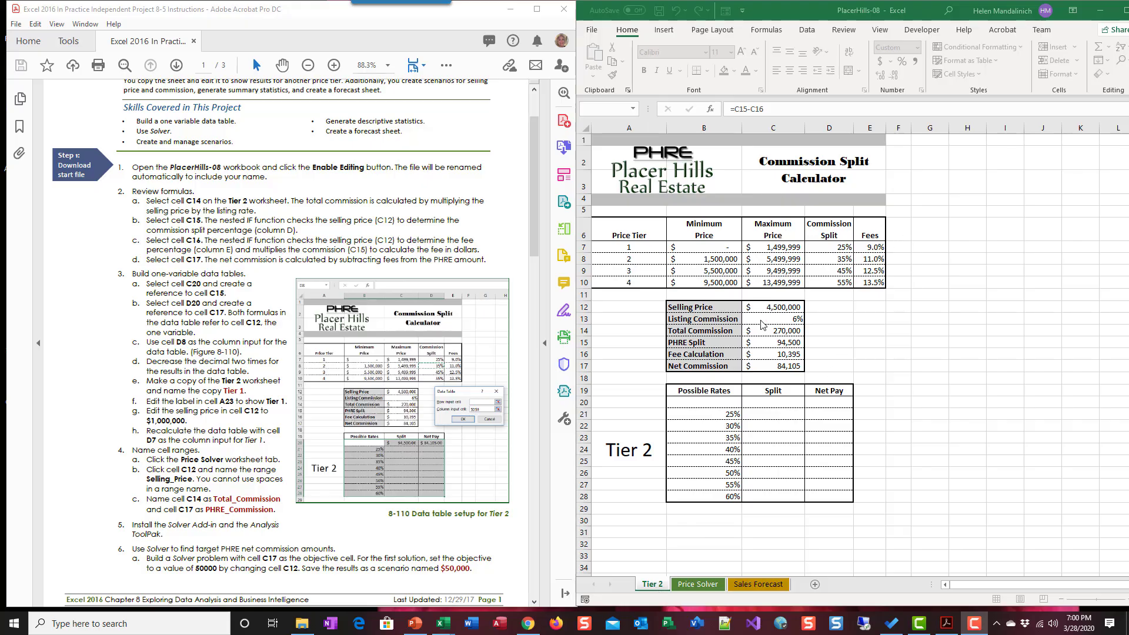
{"action": "left_click", "coordinate": [821, 340]}
{"action": "left_click", "coordinate": [782, 331]}
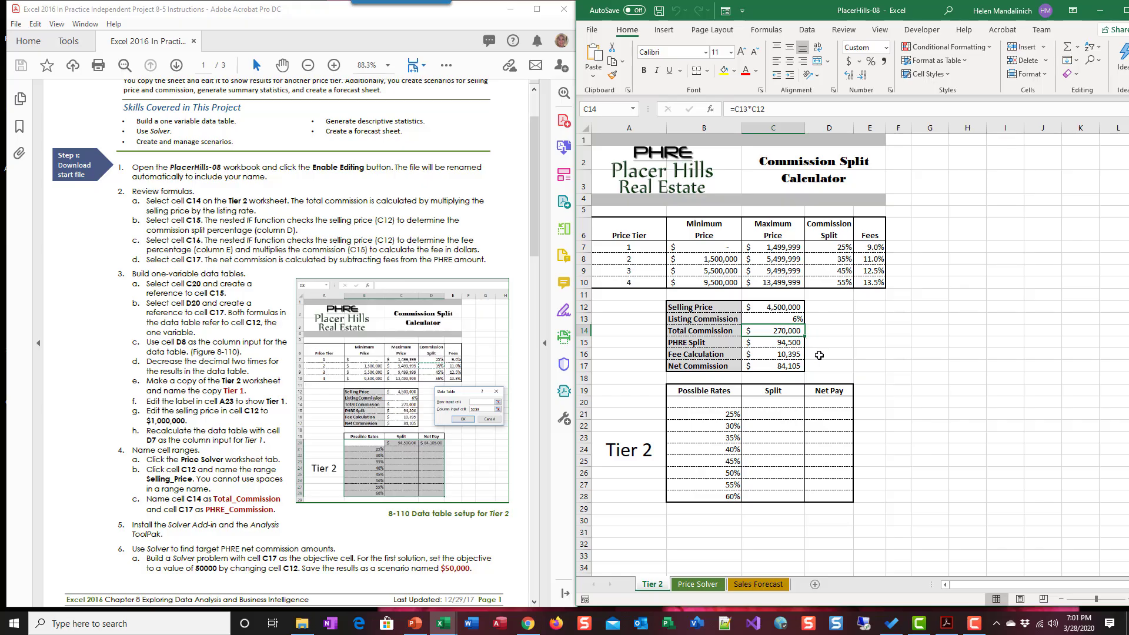
{"action": "left_click", "coordinate": [787, 346]}
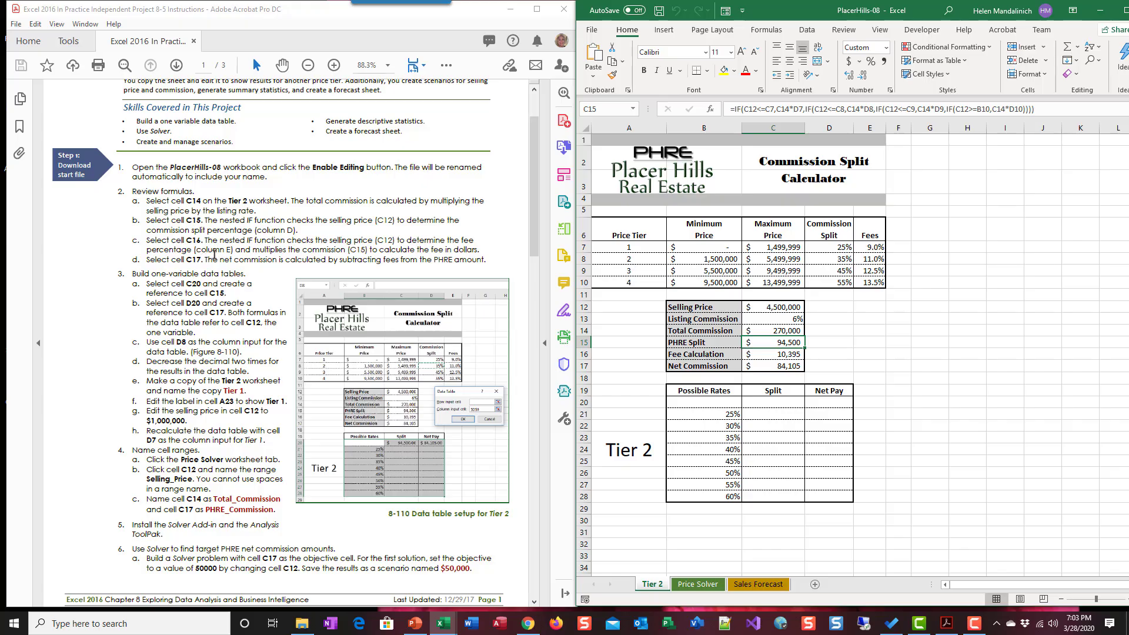
{"action": "left_click", "coordinate": [765, 356]}
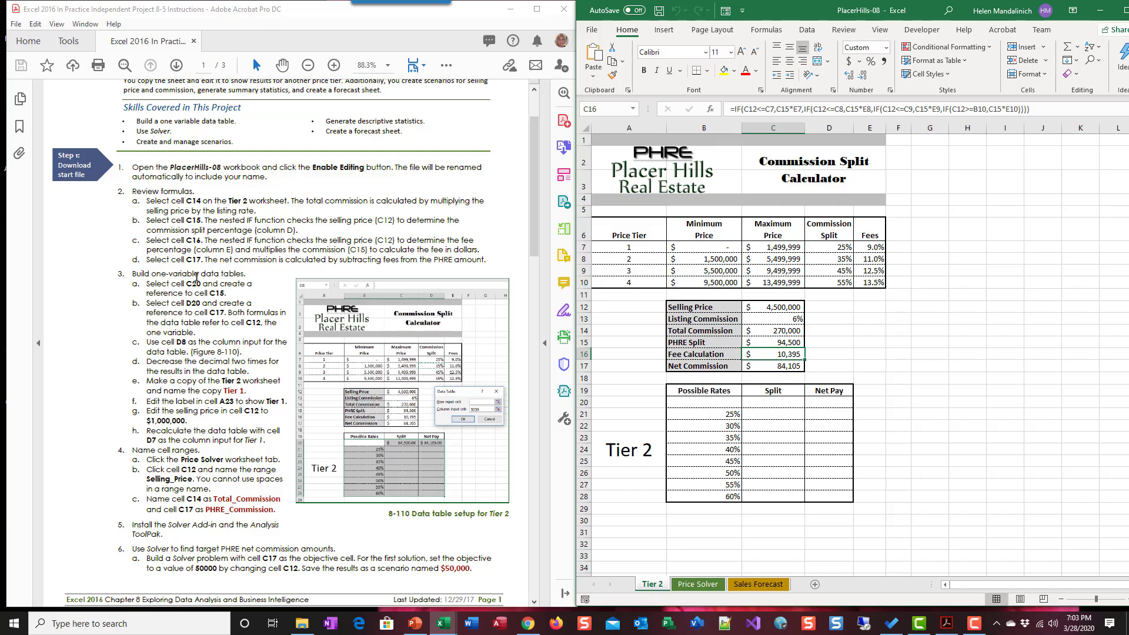
{"action": "left_click", "coordinate": [764, 366]}
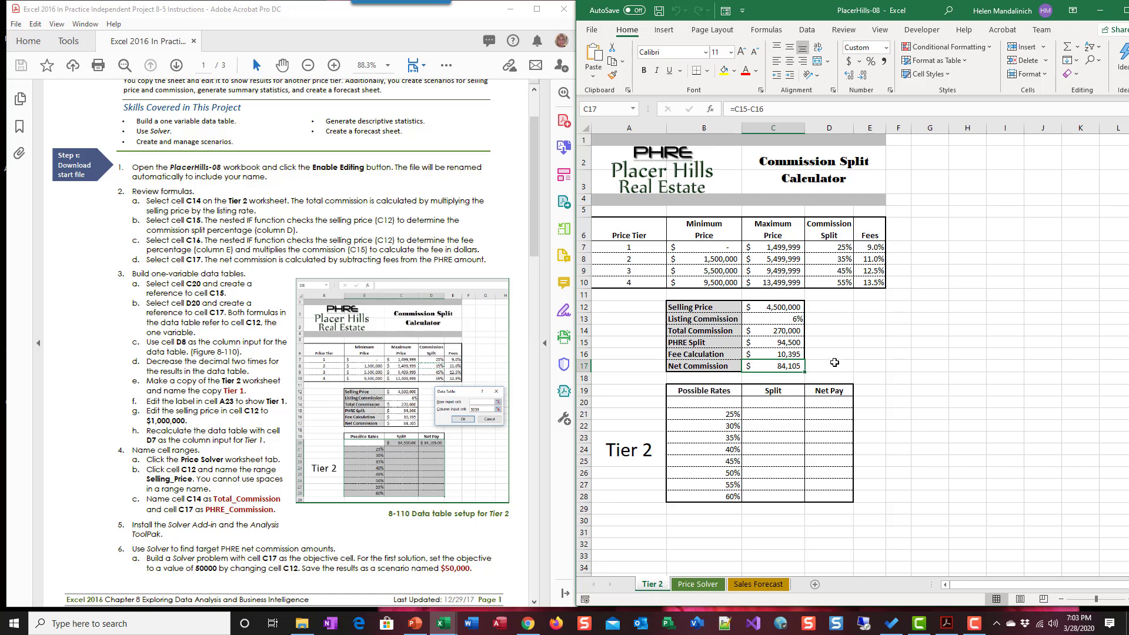
Enter the reference =C15 in cell C20 under Split and =C17 in cell D20 under Net Pay.
{"action": "scroll", "coordinate": [259, 303], "scroll_direction": "down", "scroll_amount": 2}
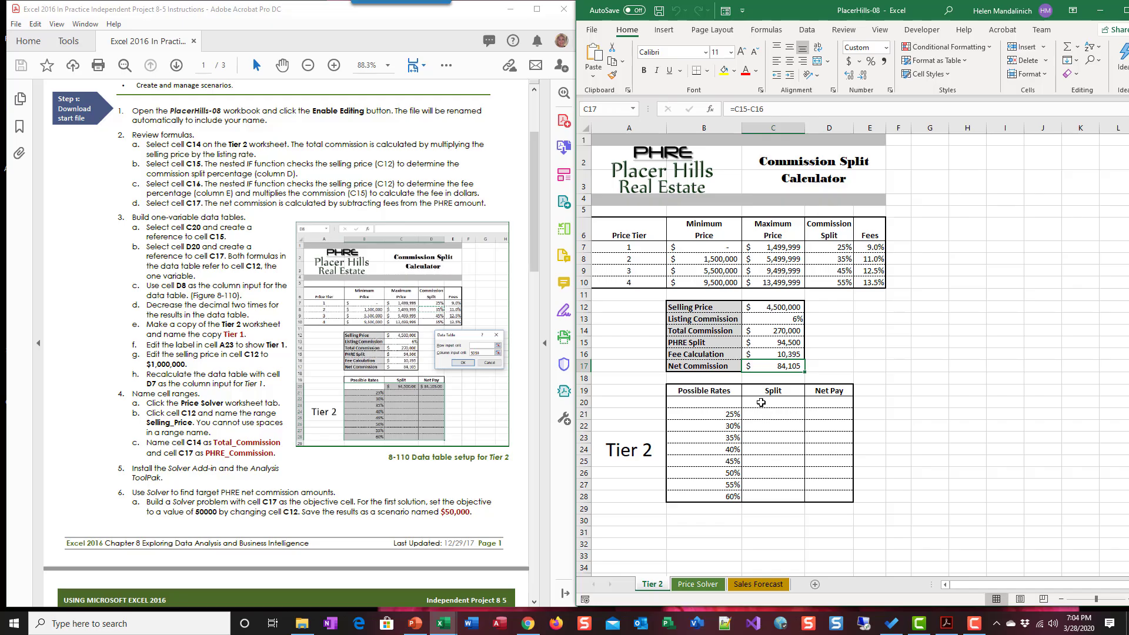
{"action": "left_click", "coordinate": [761, 402]}
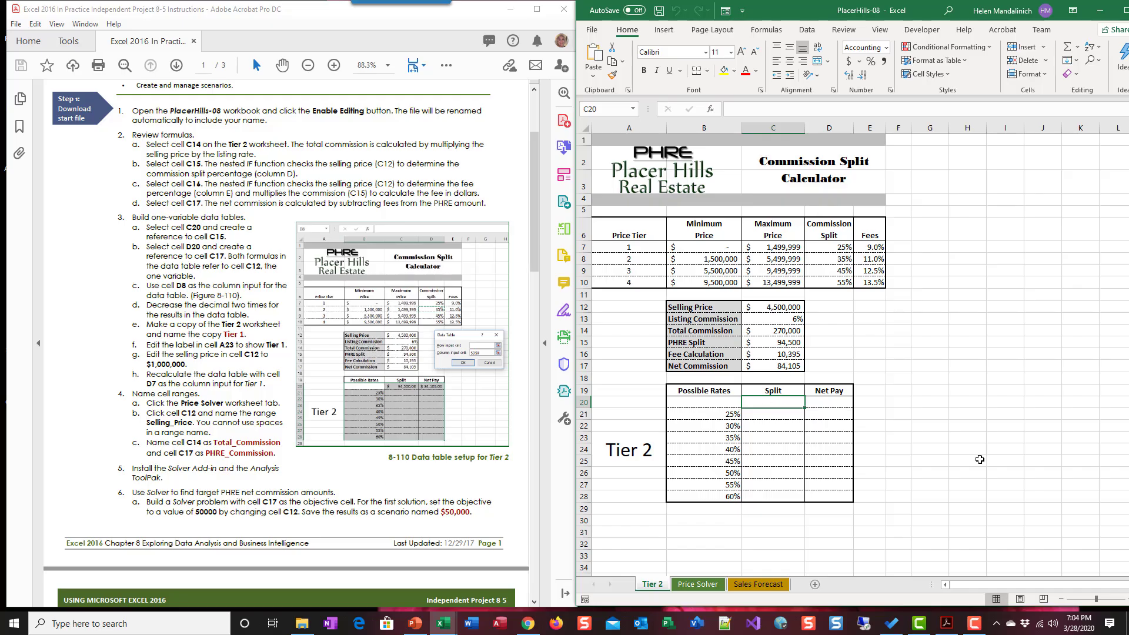
{"action": "type", "text": "="}
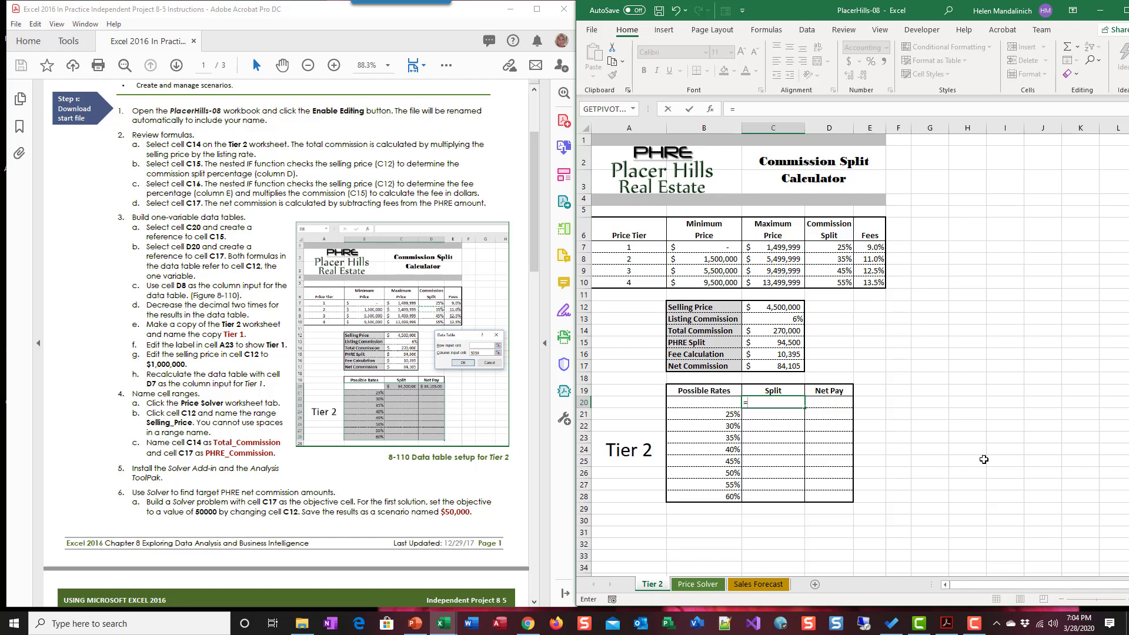
{"action": "left_click", "coordinate": [783, 344]}
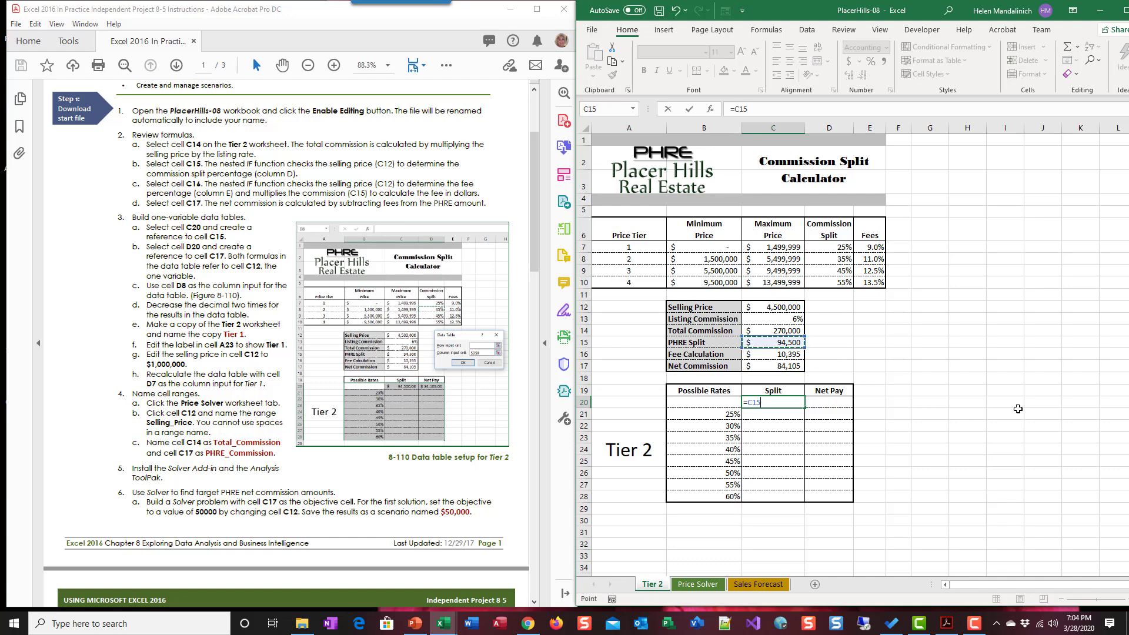
{"action": "key", "text": "Return"}
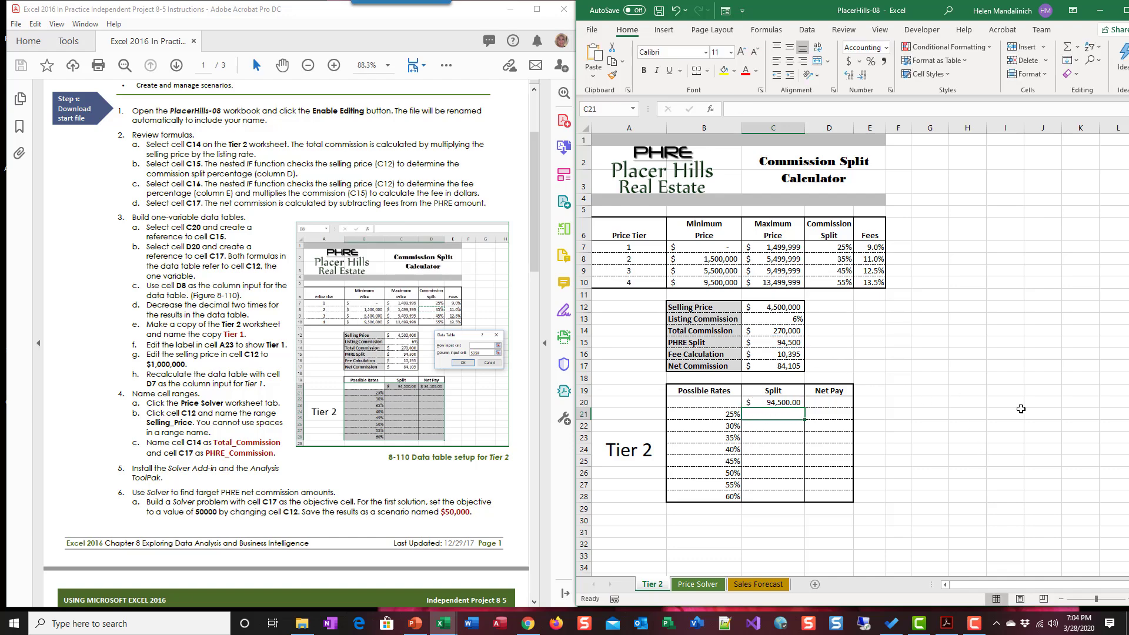
{"action": "left_click", "coordinate": [827, 401]}
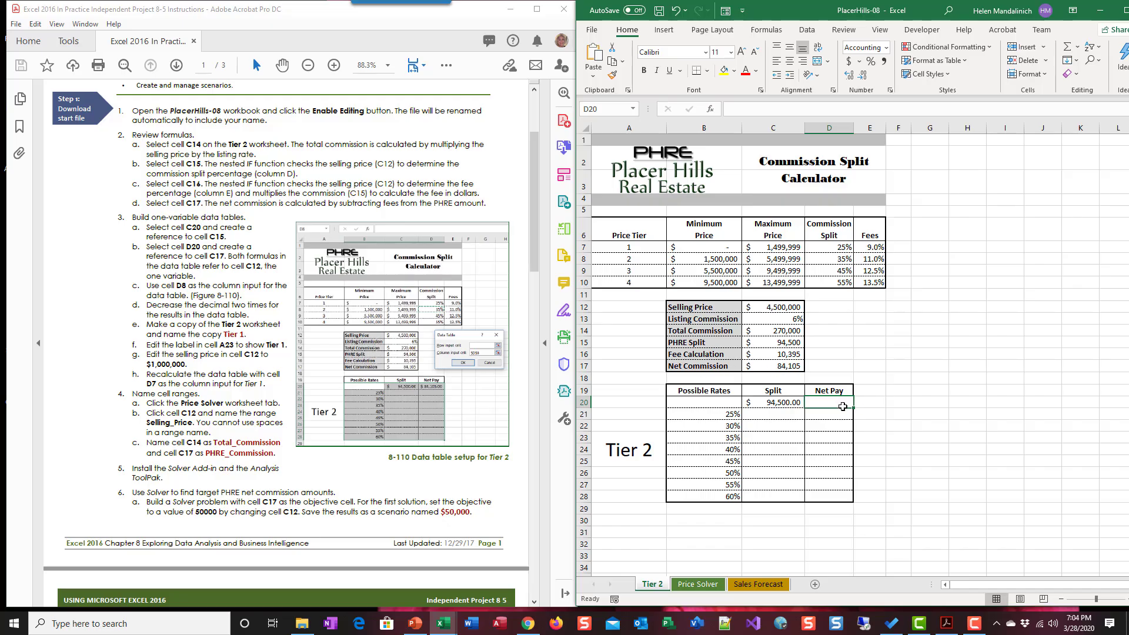
{"action": "type", "text": "="}
{"action": "left_click", "coordinate": [776, 362]}
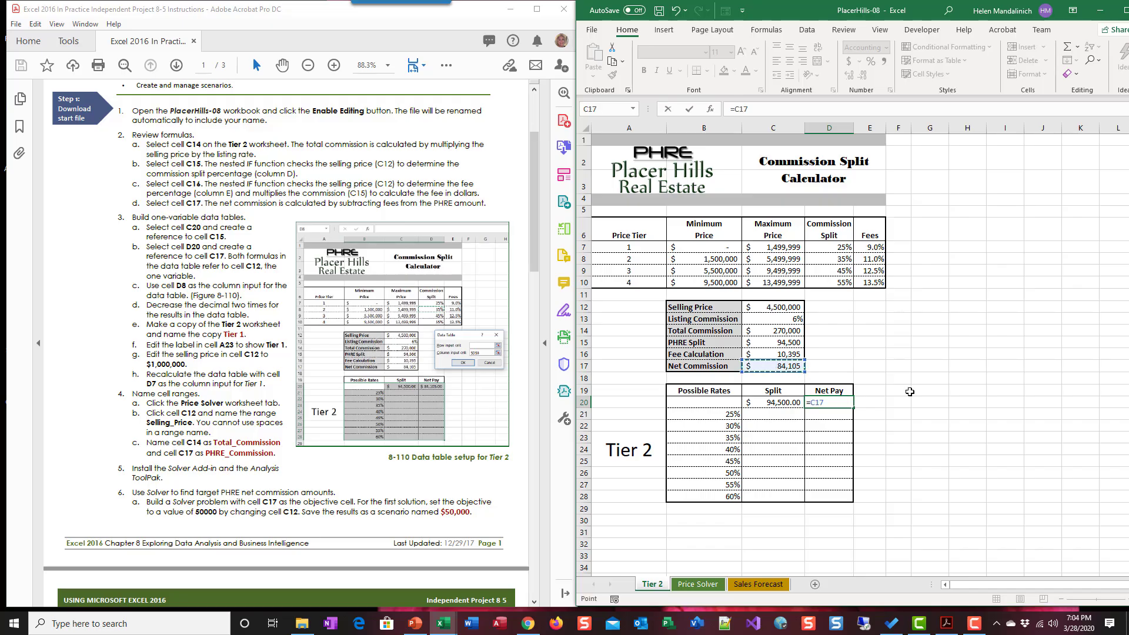
{"action": "key", "text": "Return"}
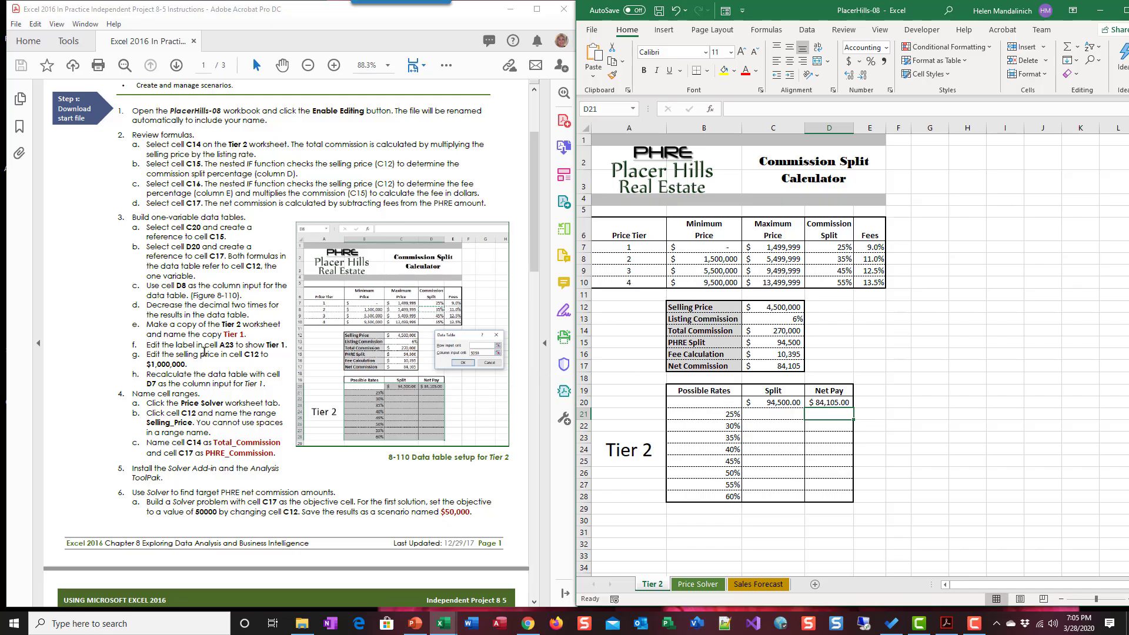
Create a one-variable what-if data table over B20:D28 with $D$8 as the column input cell.
{"action": "scroll", "coordinate": [204, 351], "scroll_direction": "down", "scroll_amount": 1}
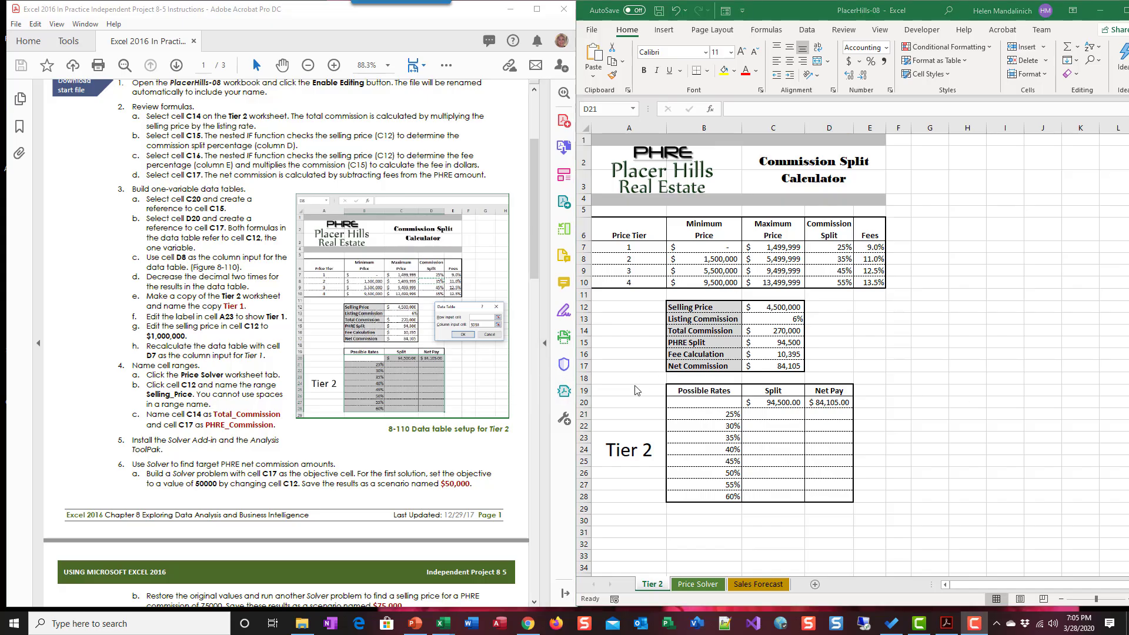
{"action": "left_click_drag", "start_coordinate": [695, 401], "coordinate": [818, 496]}
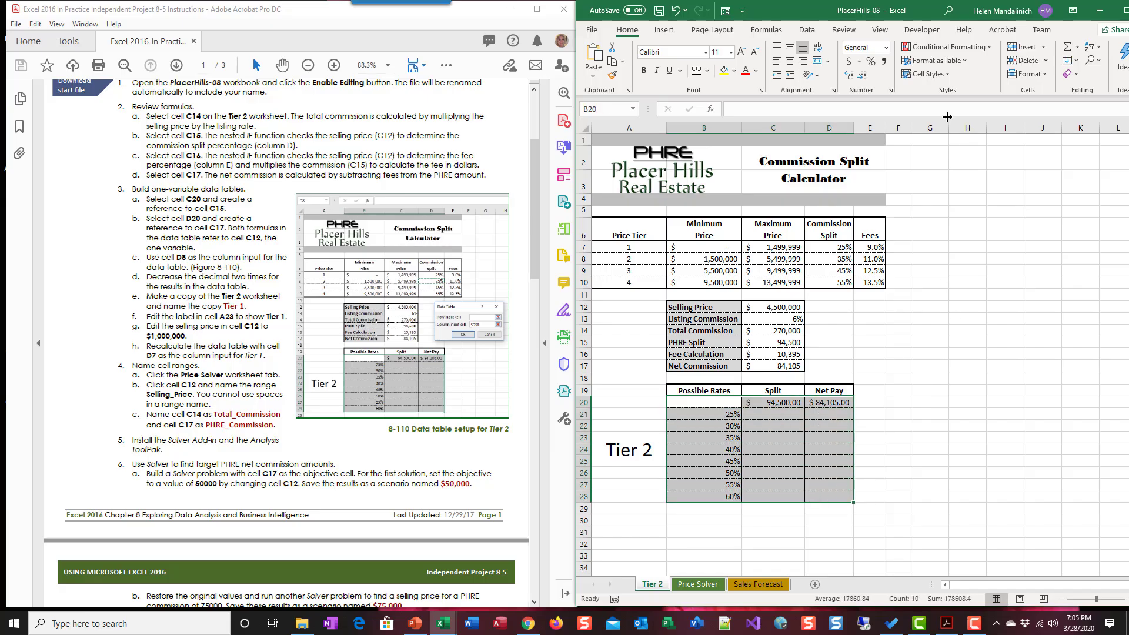
{"action": "left_click", "coordinate": [806, 29]}
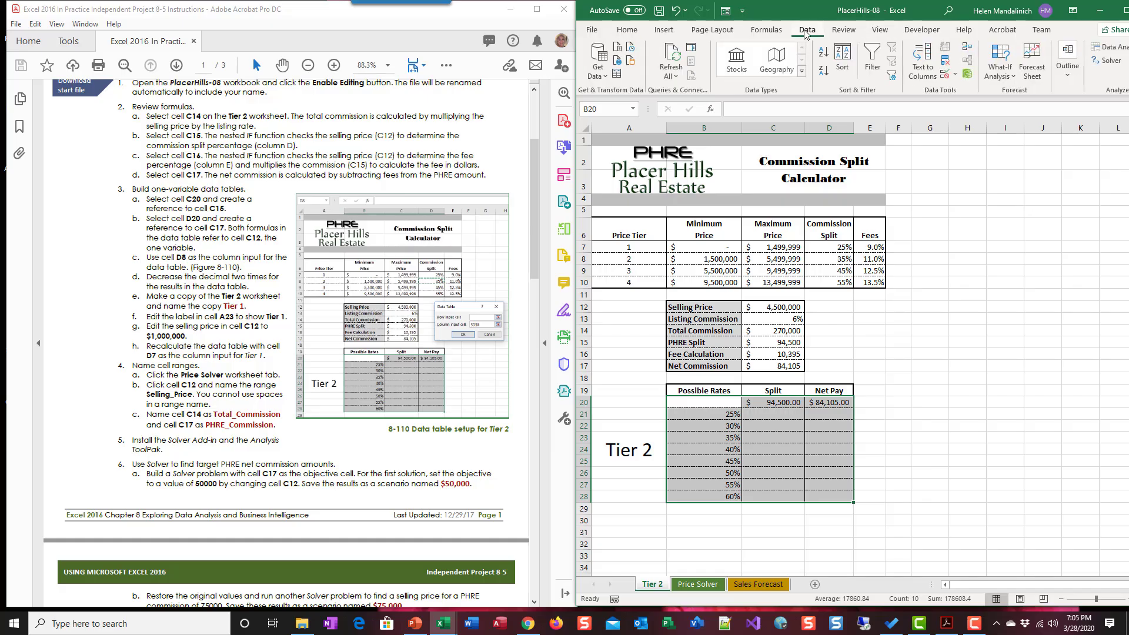
{"action": "left_click", "coordinate": [1015, 70]}
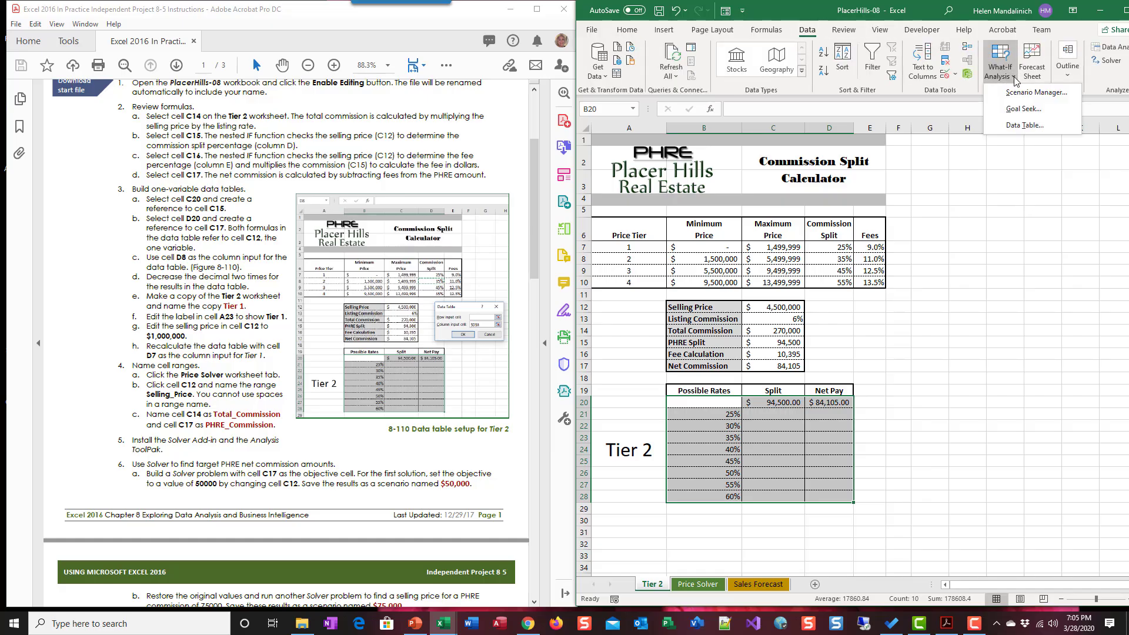
{"action": "left_click", "coordinate": [1035, 130]}
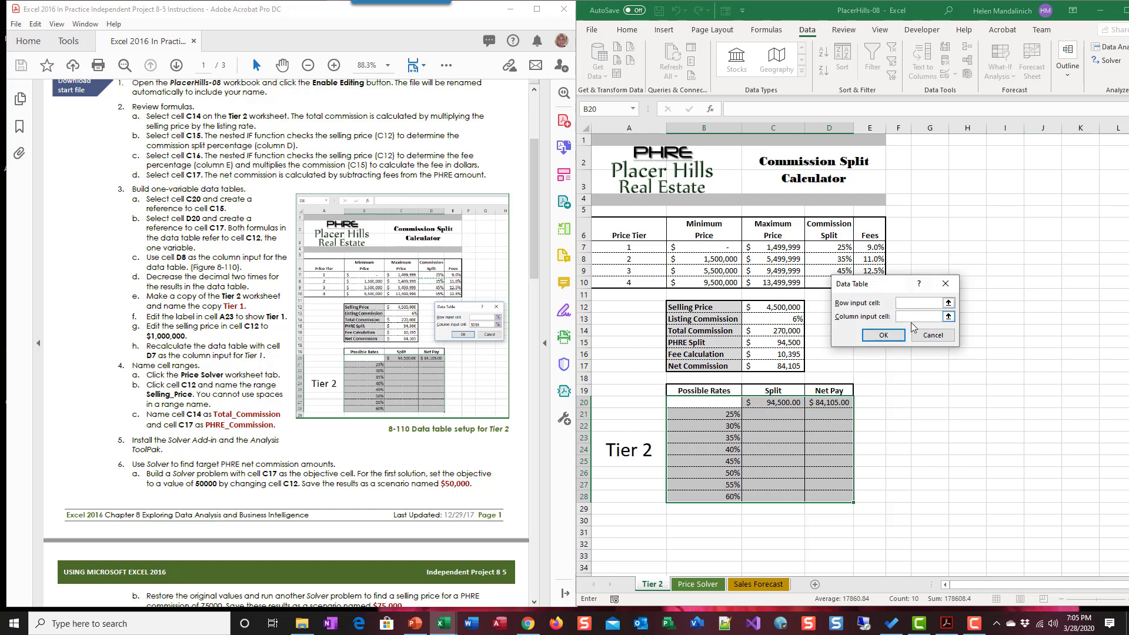
{"action": "left_click_drag", "start_coordinate": [904, 284], "coordinate": [949, 232]}
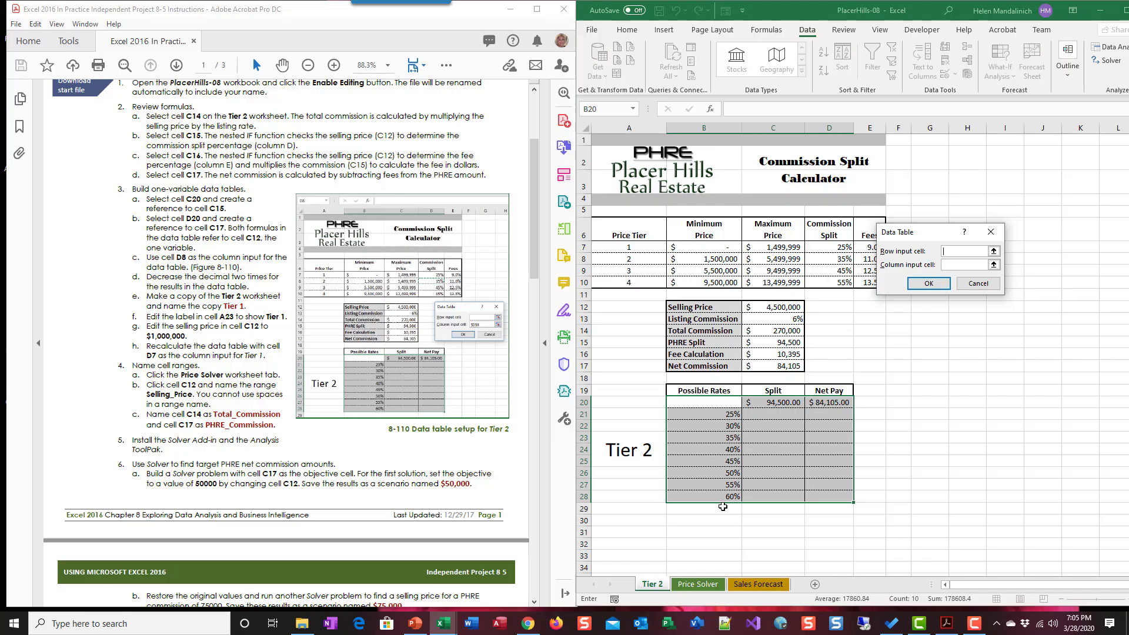
{"action": "left_click", "coordinate": [951, 265]}
{"action": "left_click_drag", "start_coordinate": [946, 236], "coordinate": [992, 226]}
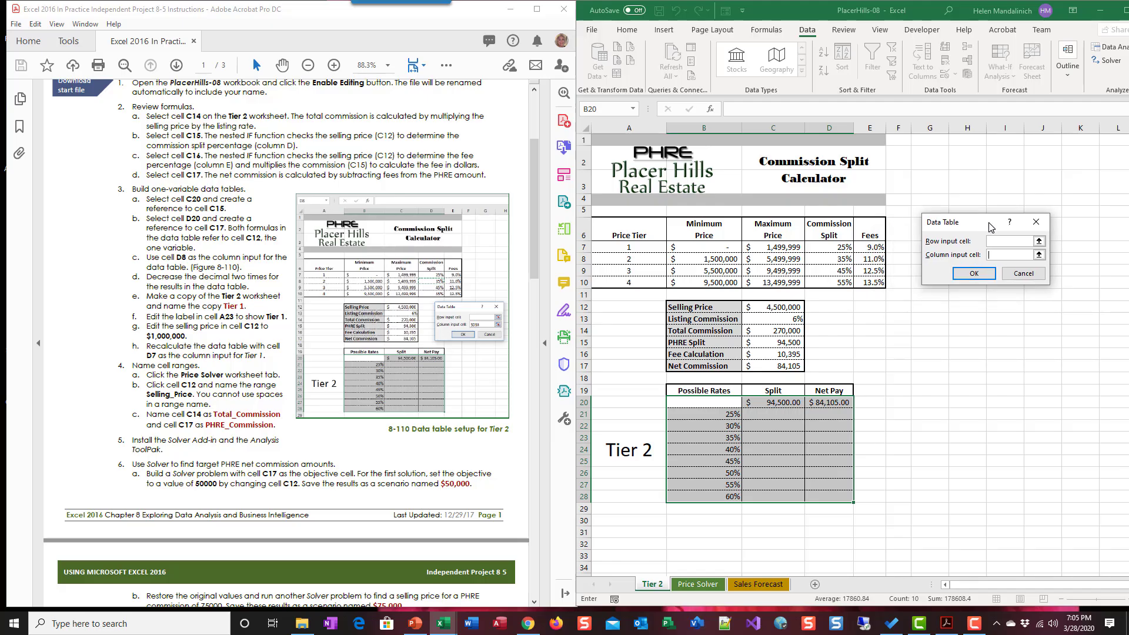
{"action": "left_click", "coordinate": [829, 259]}
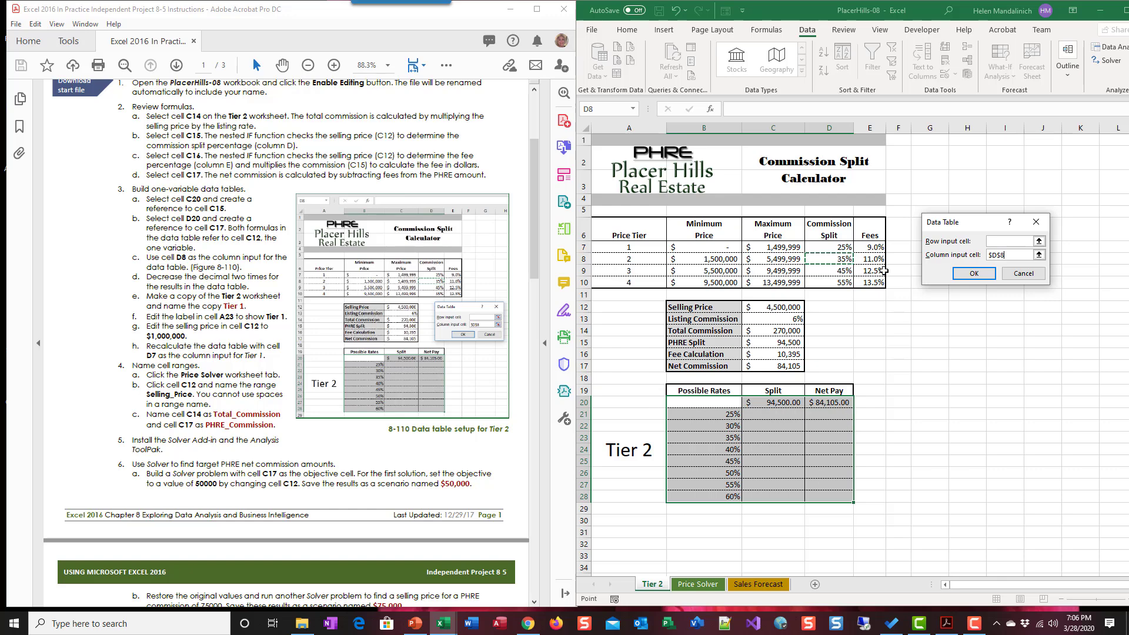
{"action": "key", "text": "Return"}
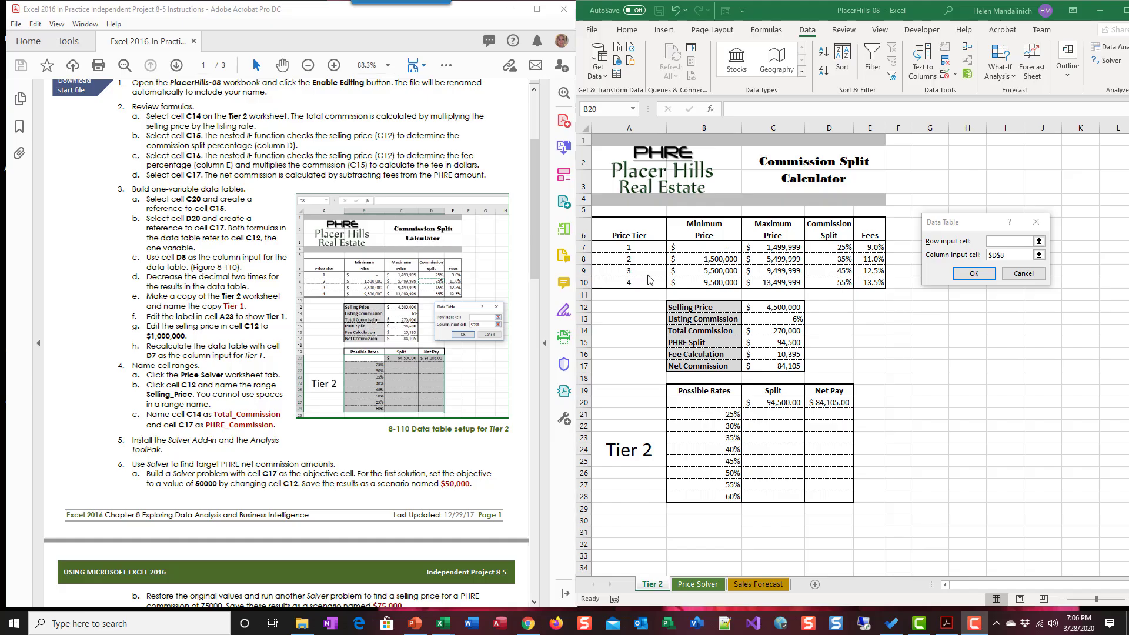
{"action": "left_click", "coordinate": [973, 274]}
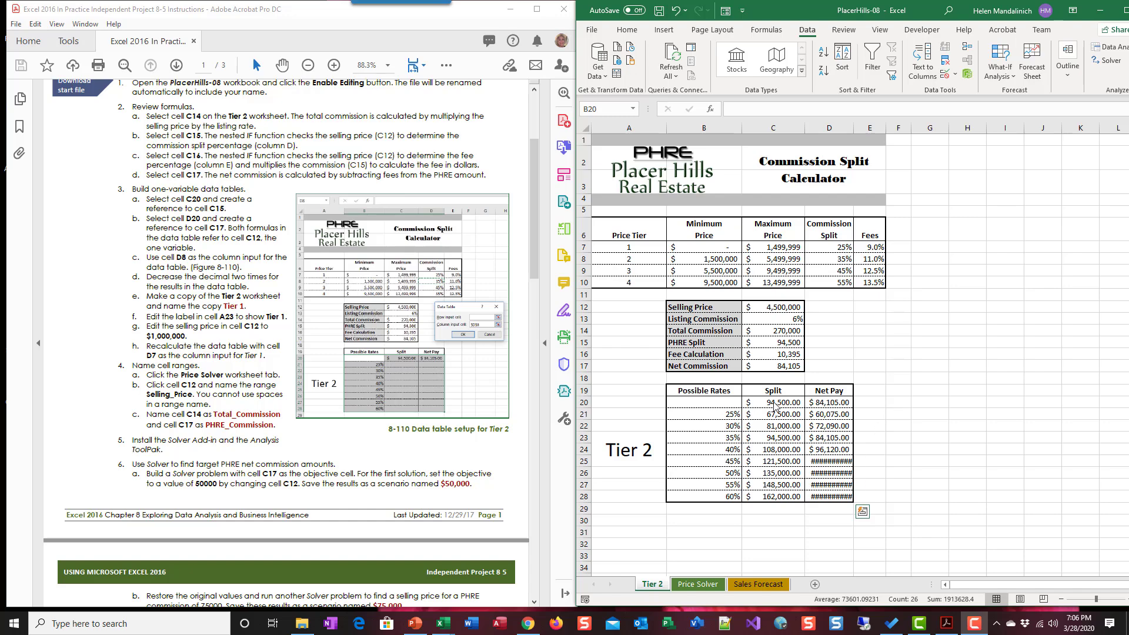
Decrease the decimals by two places for the data table results in C20:D28.
{"action": "left_click_drag", "start_coordinate": [793, 404], "coordinate": [829, 496]}
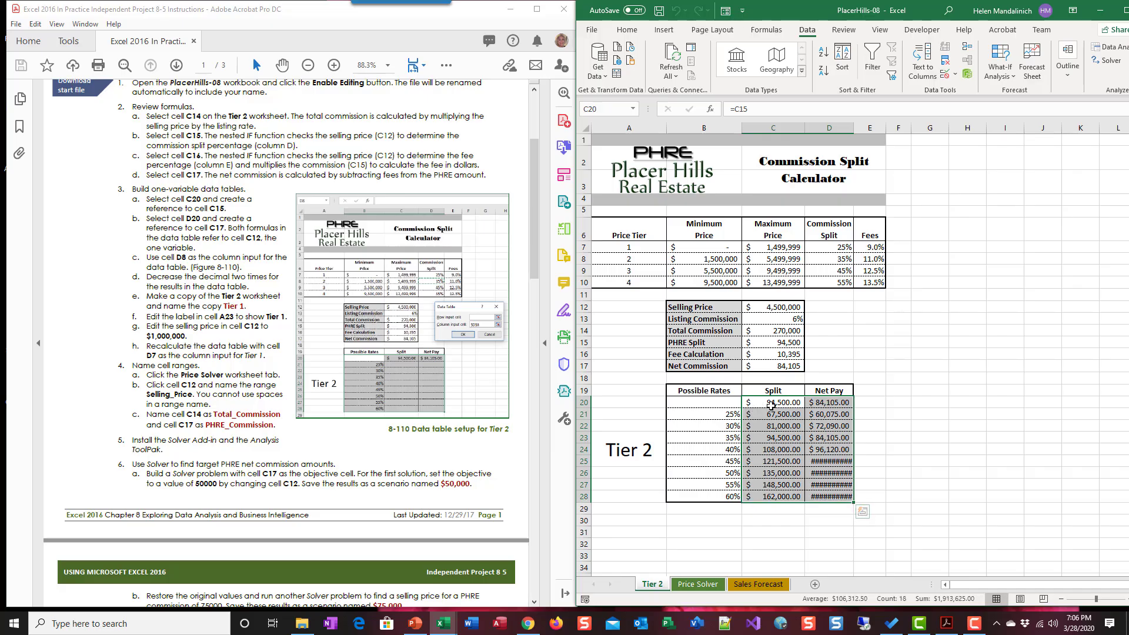
{"action": "left_click", "coordinate": [626, 30]}
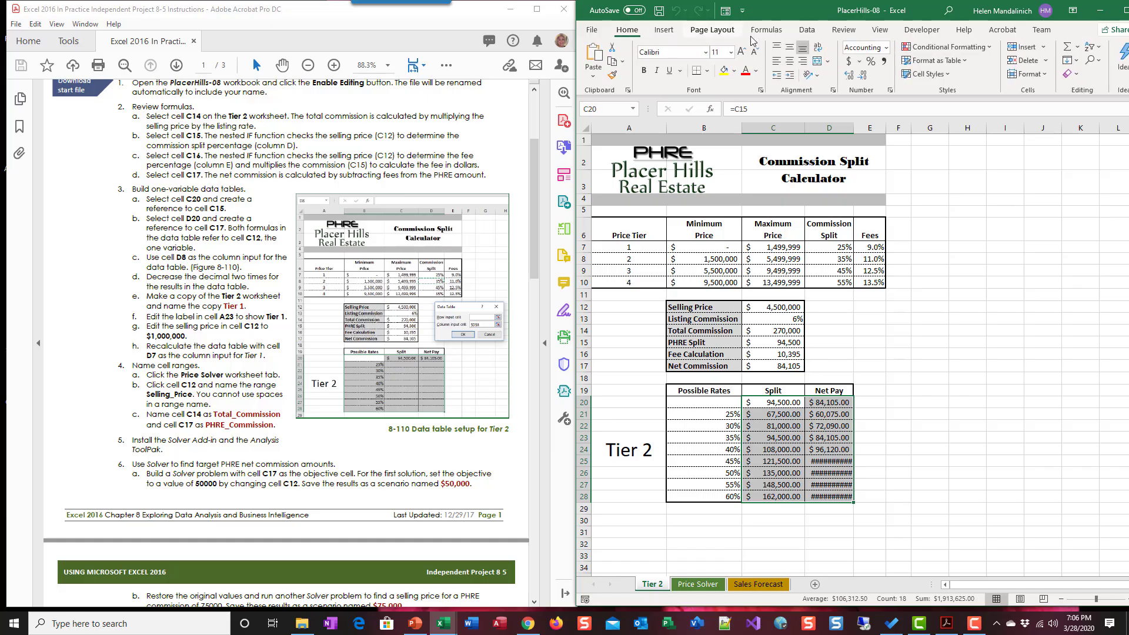
{"action": "left_click", "coordinate": [860, 77]}
{"action": "left_click", "coordinate": [860, 76]}
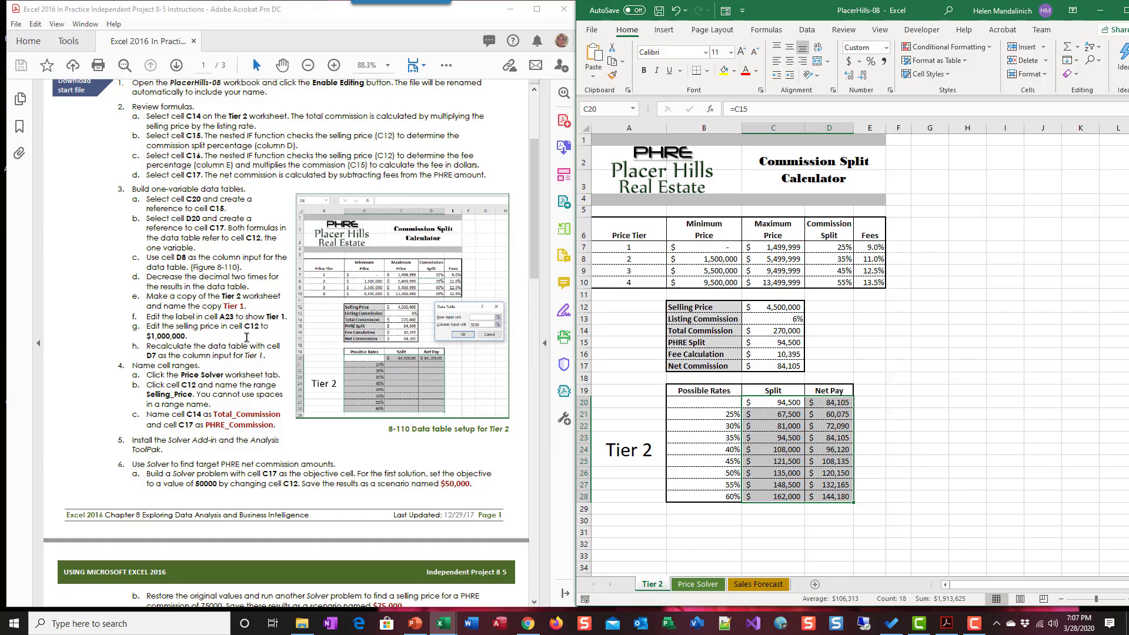
Create a copy of the Tier 2 worksheet placed before the original Tier 2 sheet.
{"action": "left_click", "coordinate": [247, 342]}
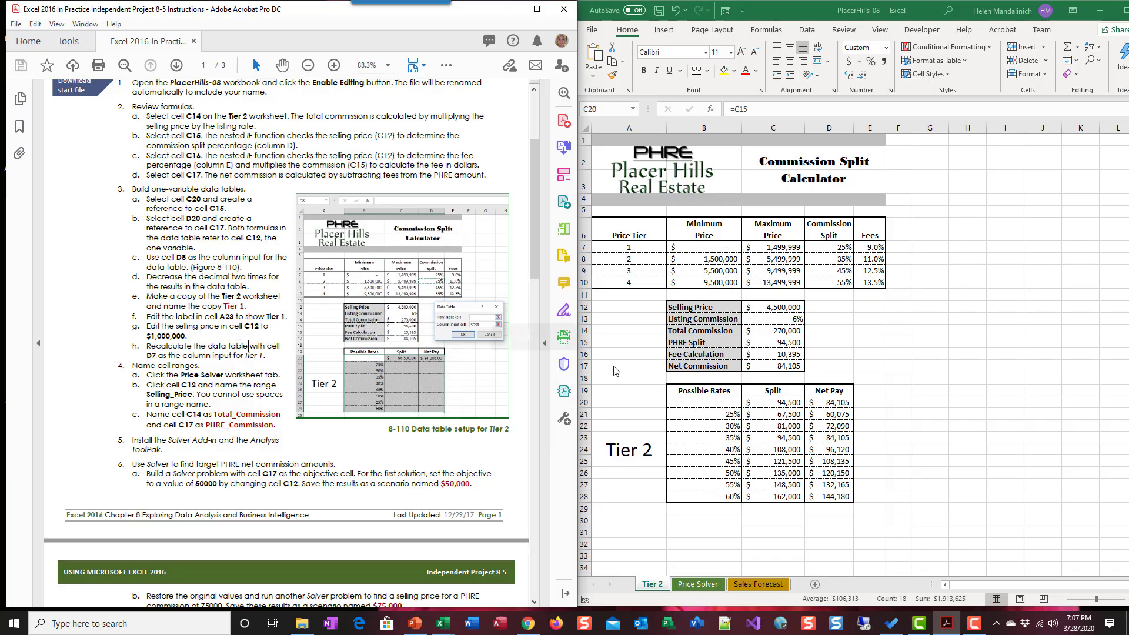
{"action": "left_click", "coordinate": [673, 385]}
{"action": "left_click", "coordinate": [672, 387]}
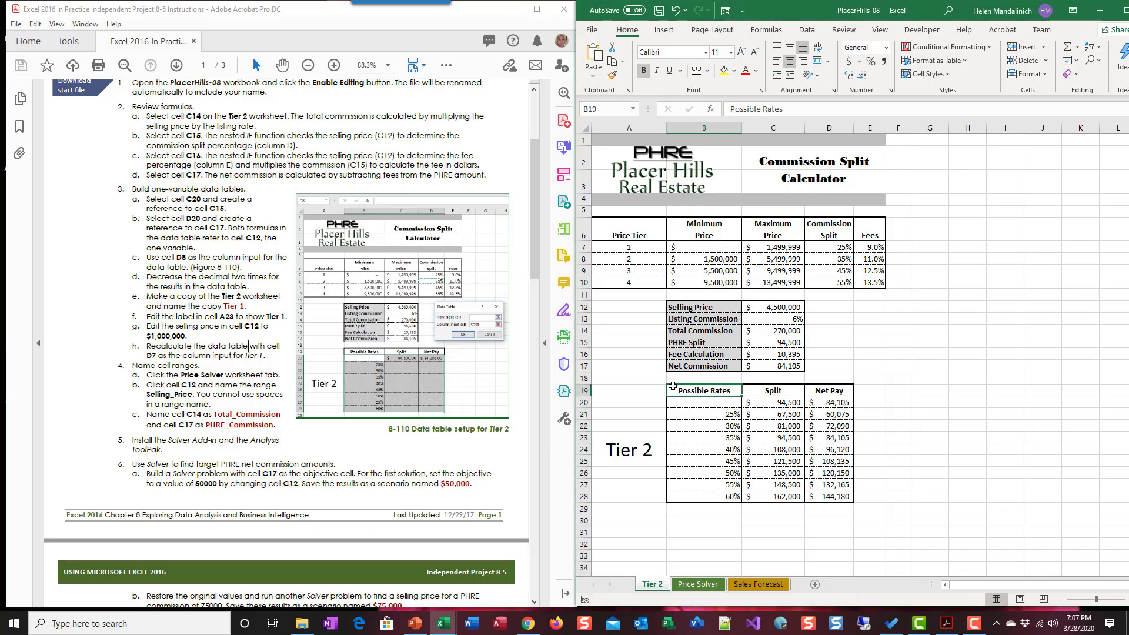
{"action": "right_click", "coordinate": [656, 589]}
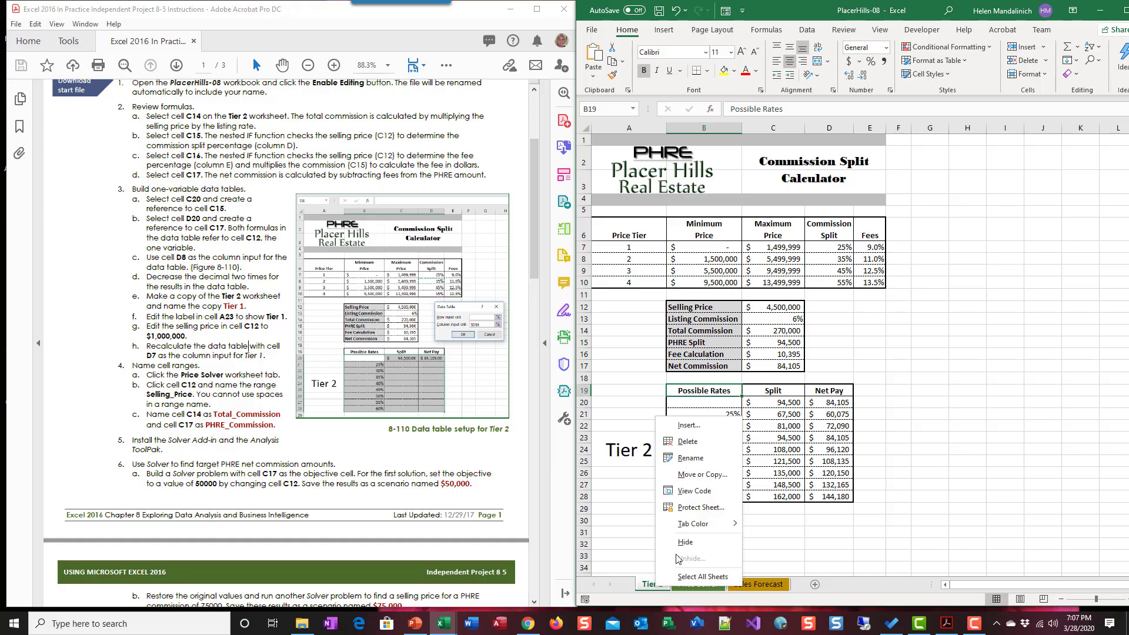
{"action": "left_click", "coordinate": [702, 474]}
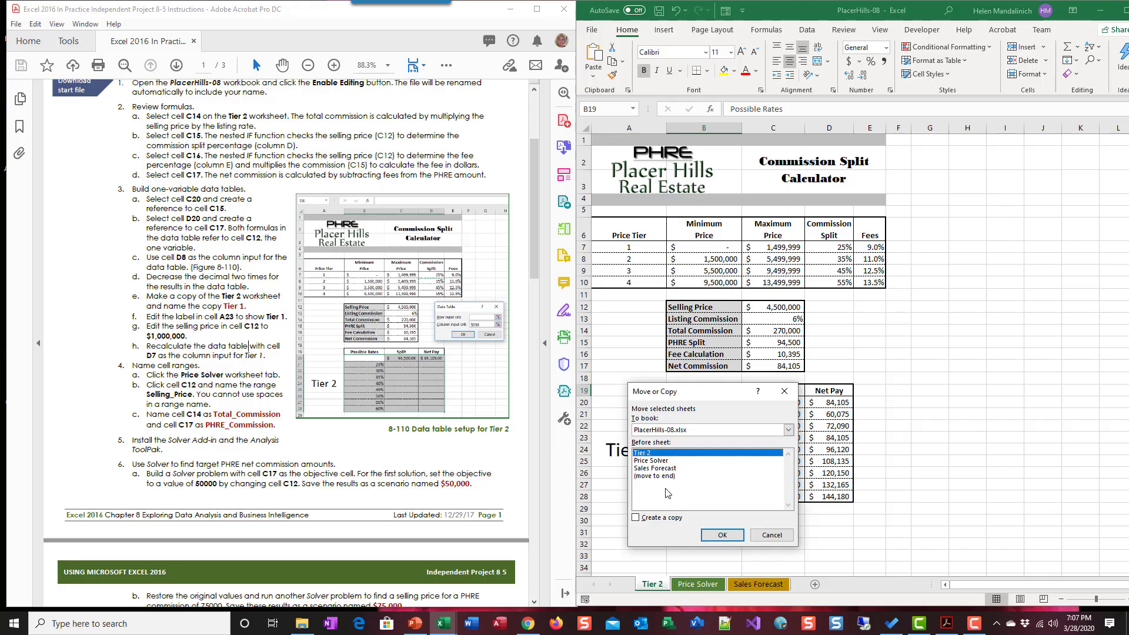
{"action": "left_click", "coordinate": [635, 518]}
{"action": "left_click", "coordinate": [730, 538]}
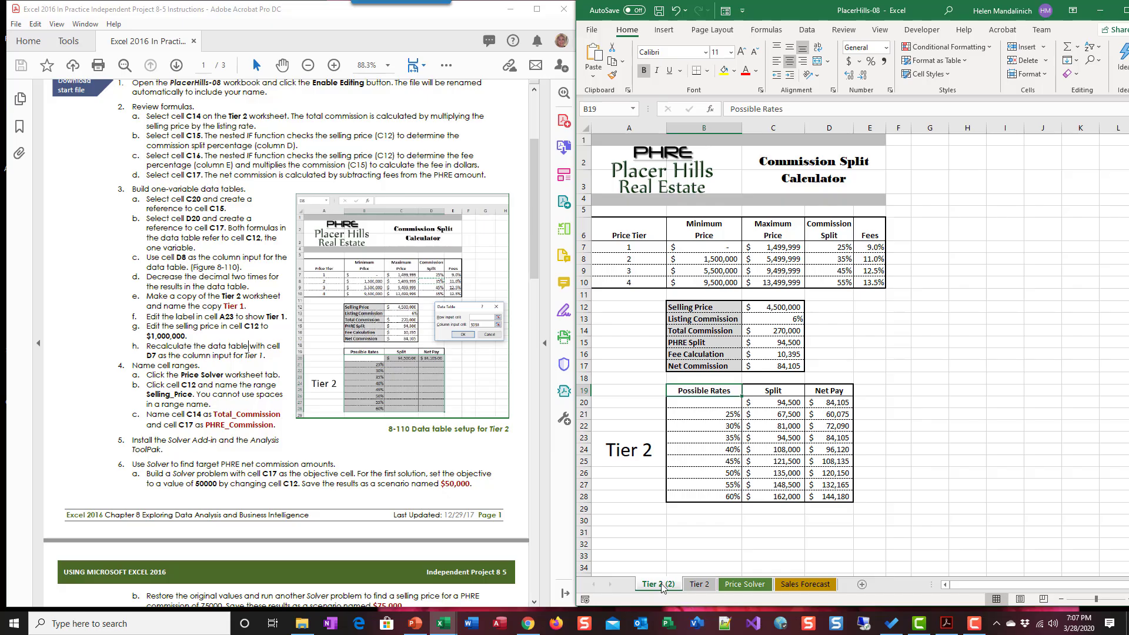
Rename the copied worksheet as Tier 1.
{"action": "left_click_drag", "start_coordinate": [667, 589], "coordinate": [701, 586]}
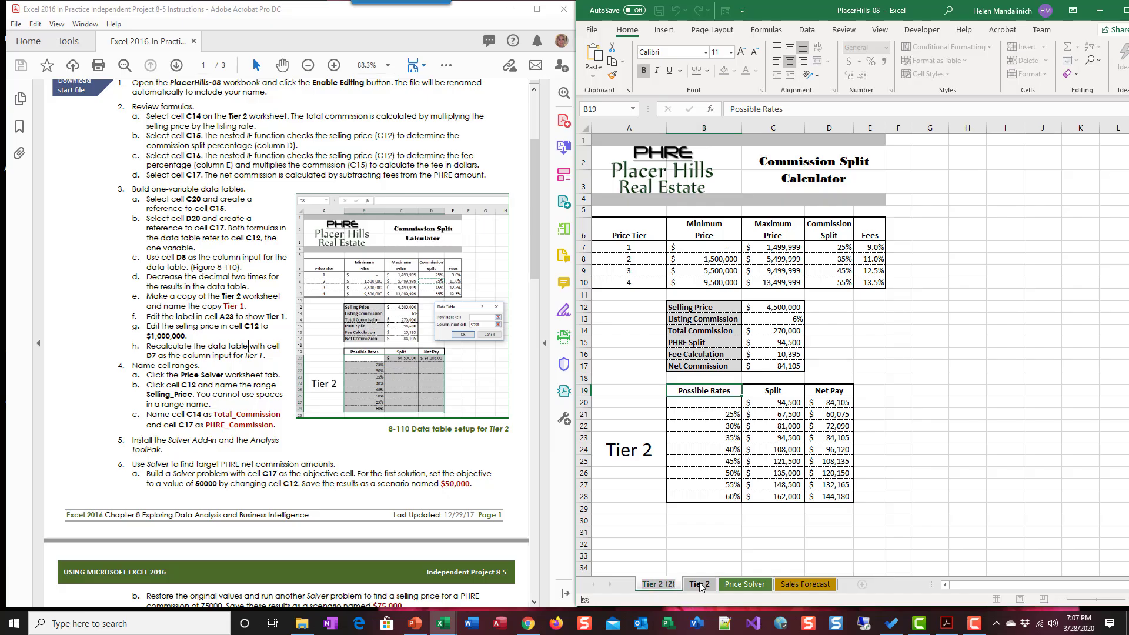
{"action": "type", "text": "Tier 1"}
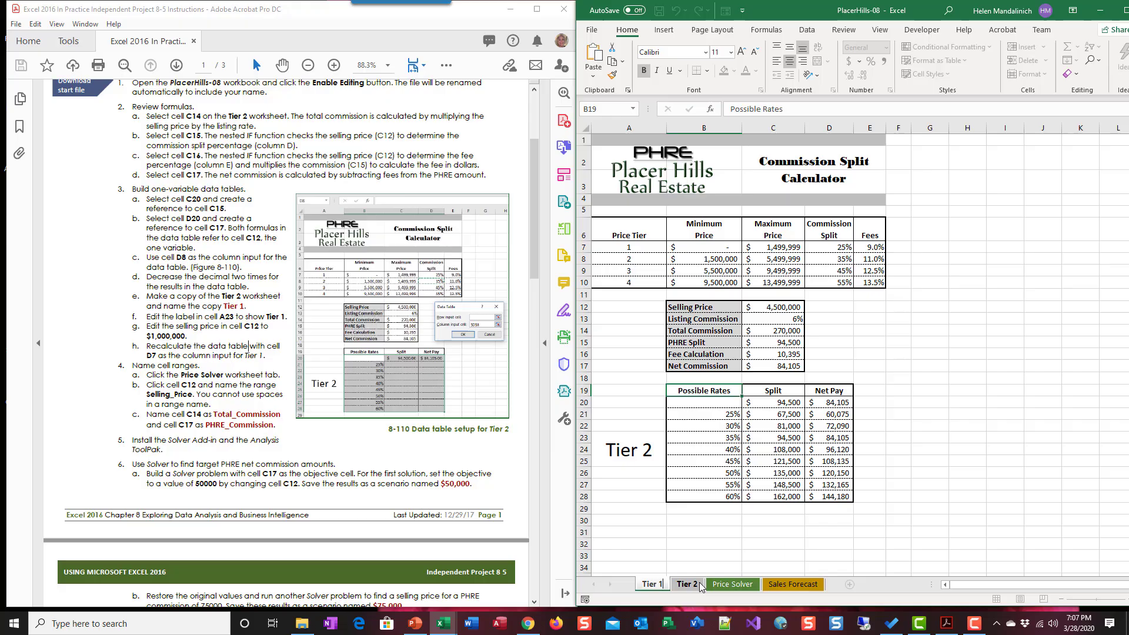
{"action": "key", "text": "Return"}
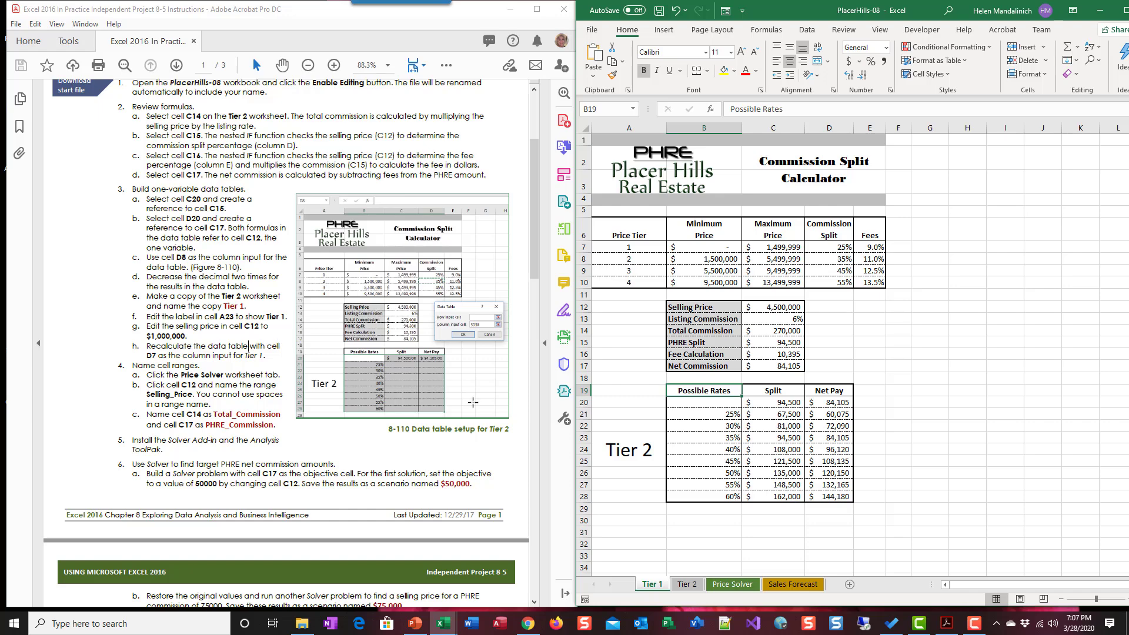
Change the label in cell A23 of the copied sheet to Tier 1.
{"action": "left_click", "coordinate": [626, 453]}
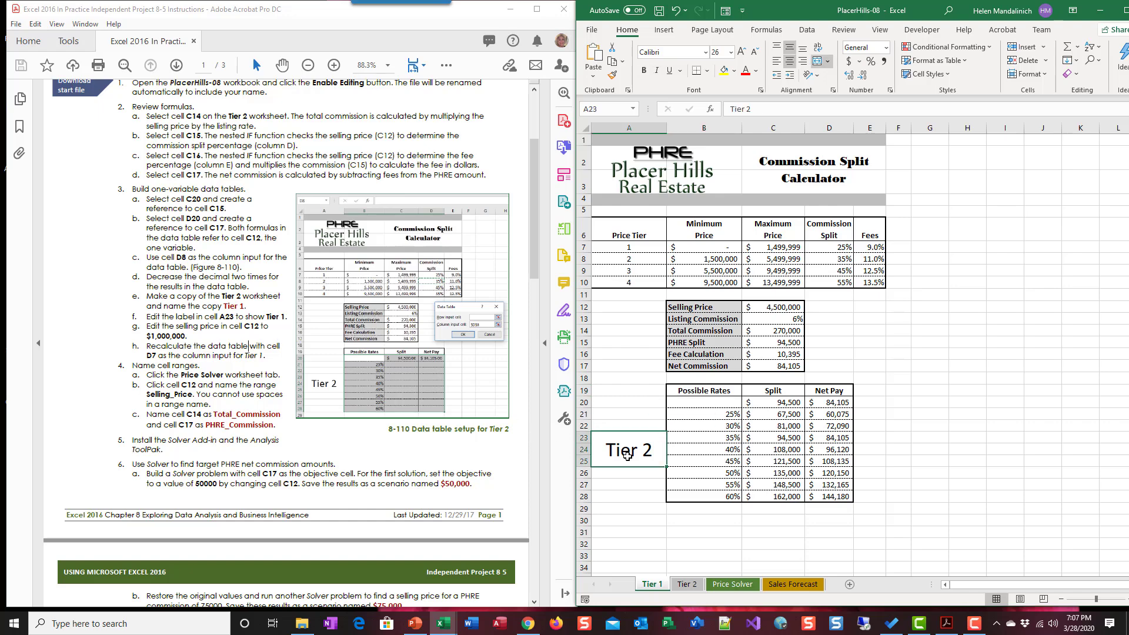
{"action": "double_click", "coordinate": [660, 449]}
{"action": "key", "text": "BackSpace"}
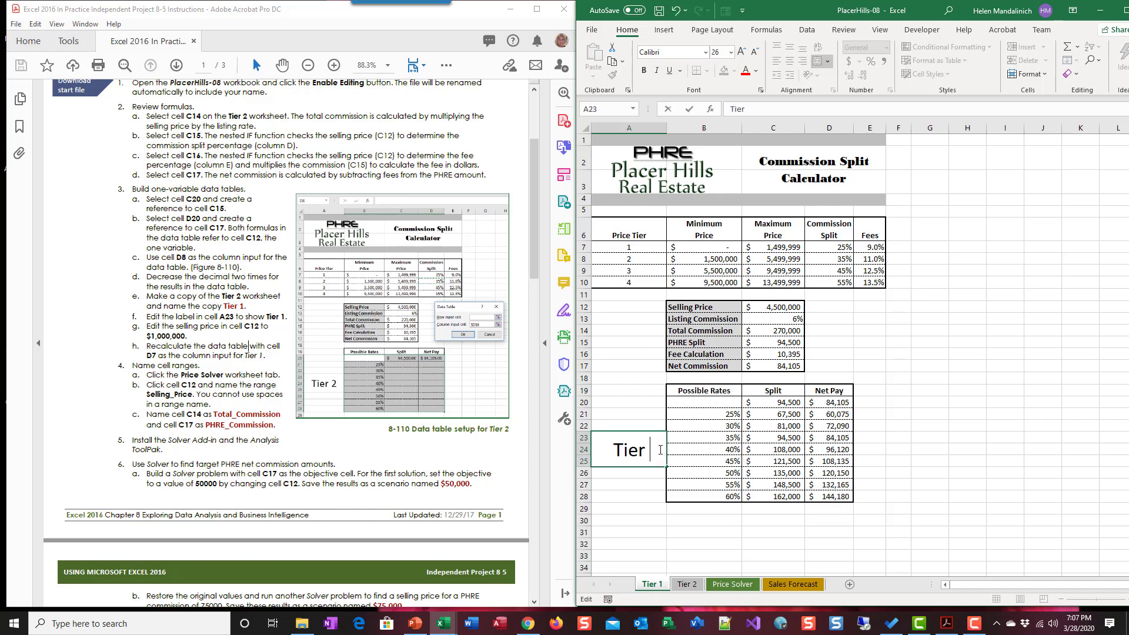
{"action": "type", "text": "1"}
{"action": "key", "text": "Return"}
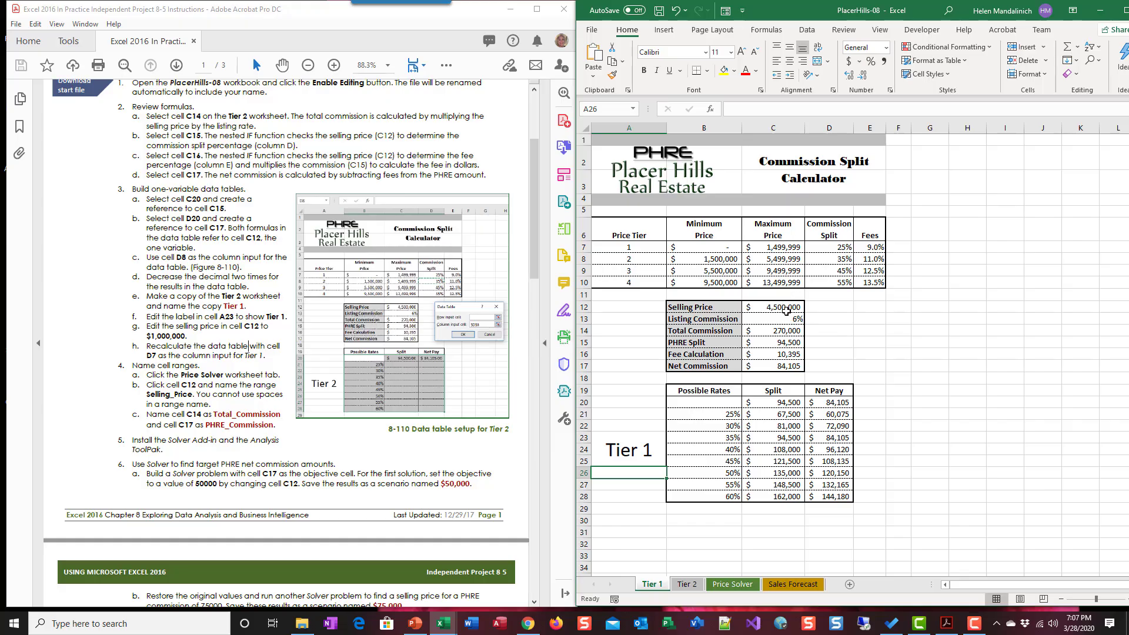
Set the selling price in cell C12 of the Tier 1 sheet to 1000000.
{"action": "left_click", "coordinate": [785, 307]}
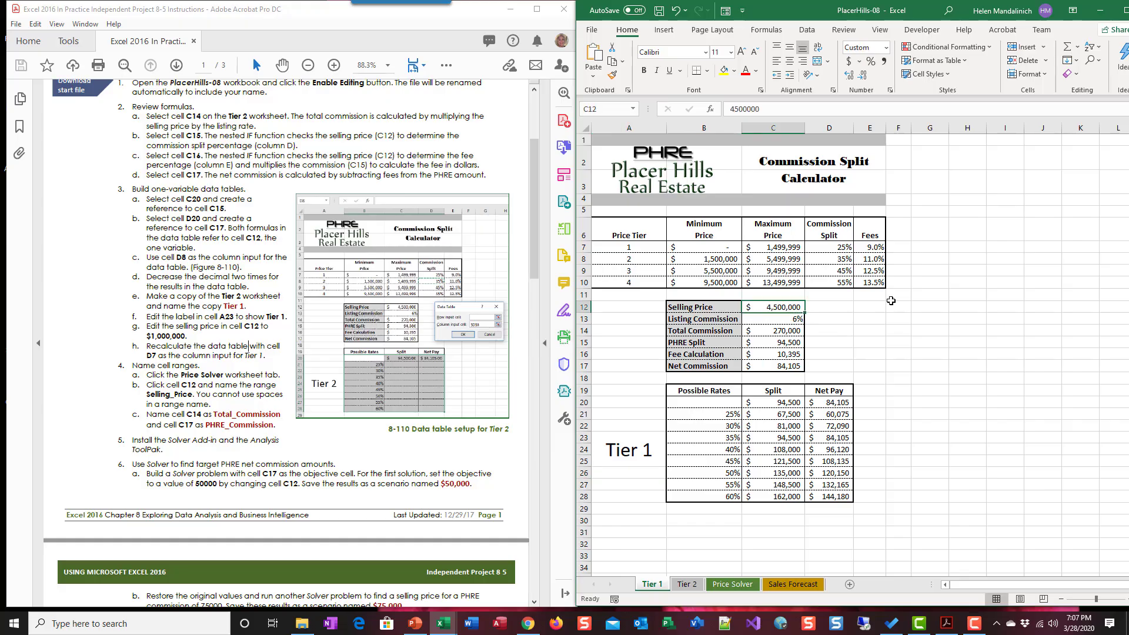
{"action": "type", "text": "10"}
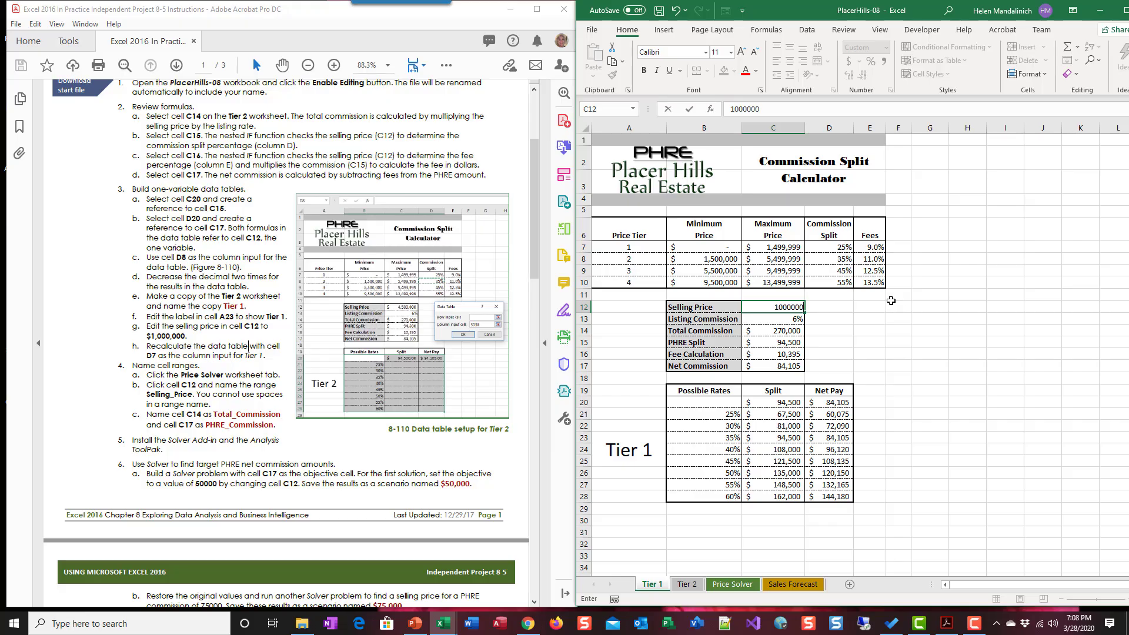
{"action": "type", "text": "000000"}
{"action": "key", "text": "Return"}
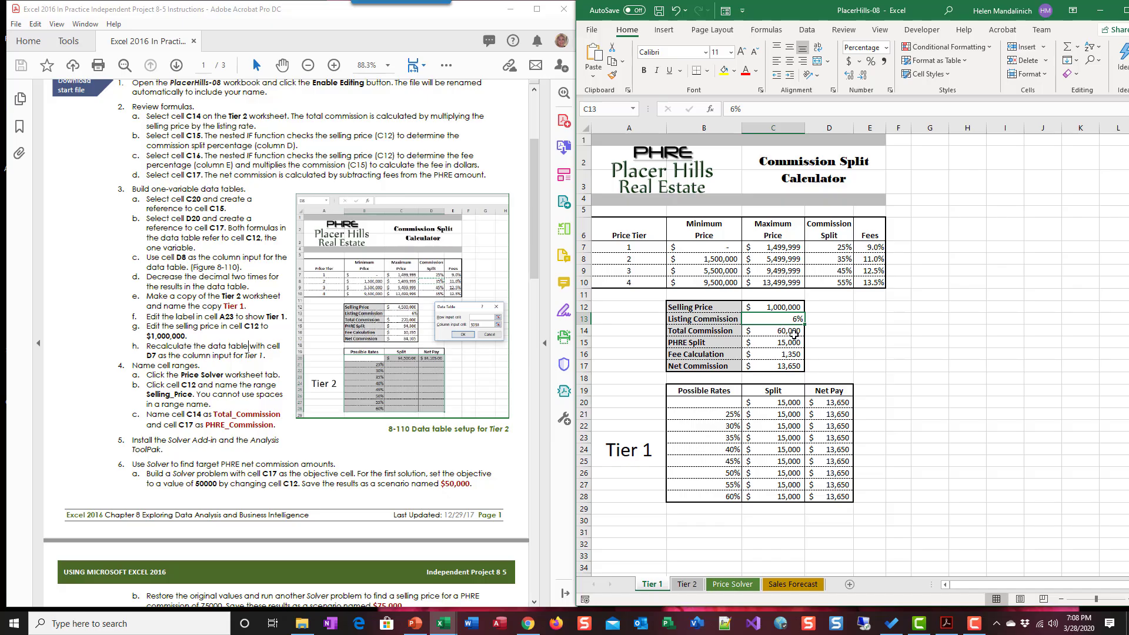
Recalculate the Tier 1 data table over B20:D28 using $D$7 as the column input cell.
{"action": "left_click", "coordinate": [777, 403]}
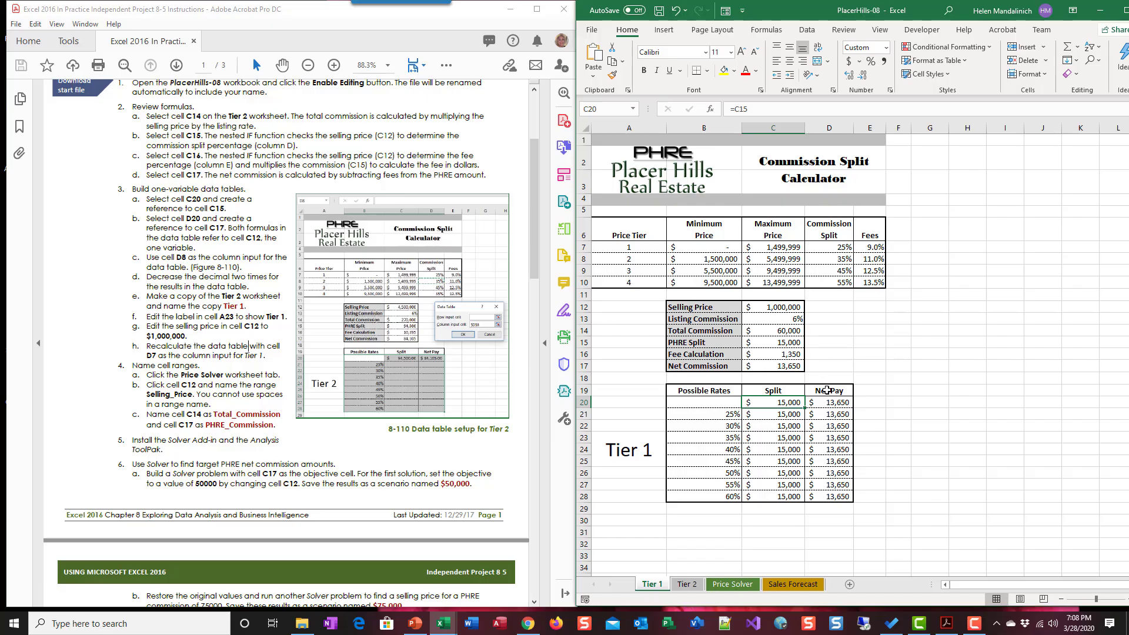
{"action": "type", "text": "="}
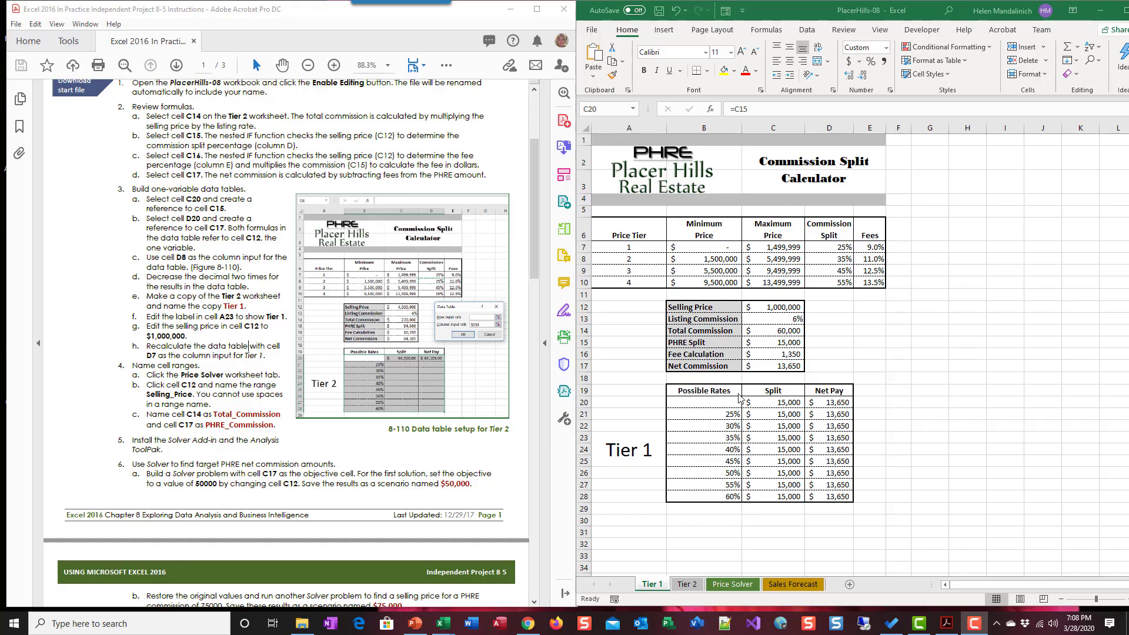
{"action": "left_click", "coordinate": [761, 405]}
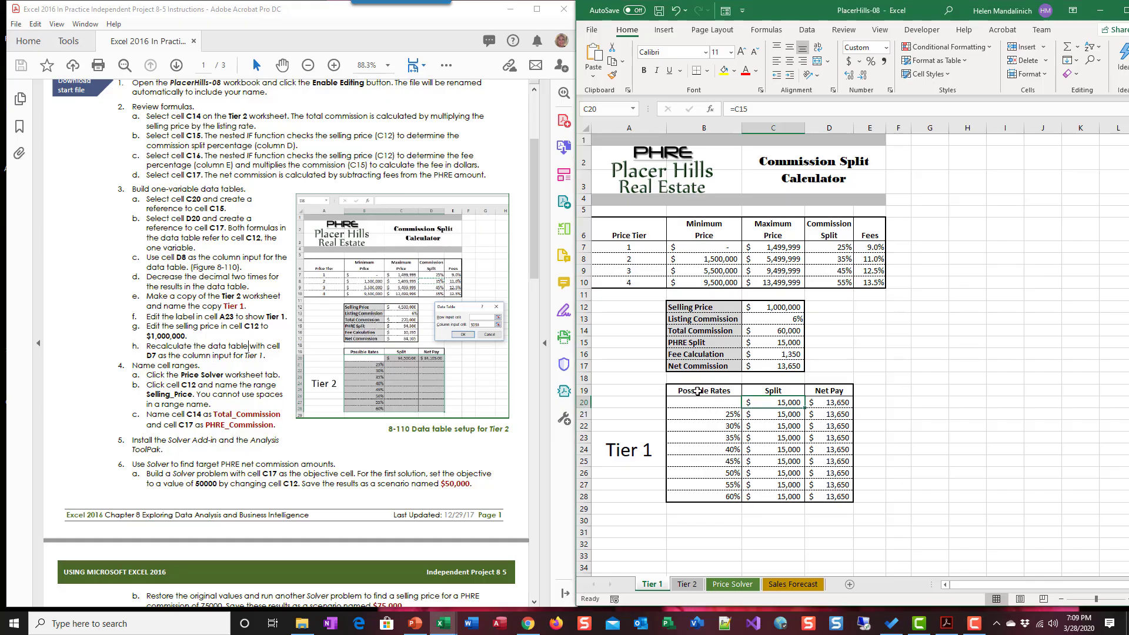
{"action": "left_click_drag", "start_coordinate": [692, 401], "coordinate": [829, 497]}
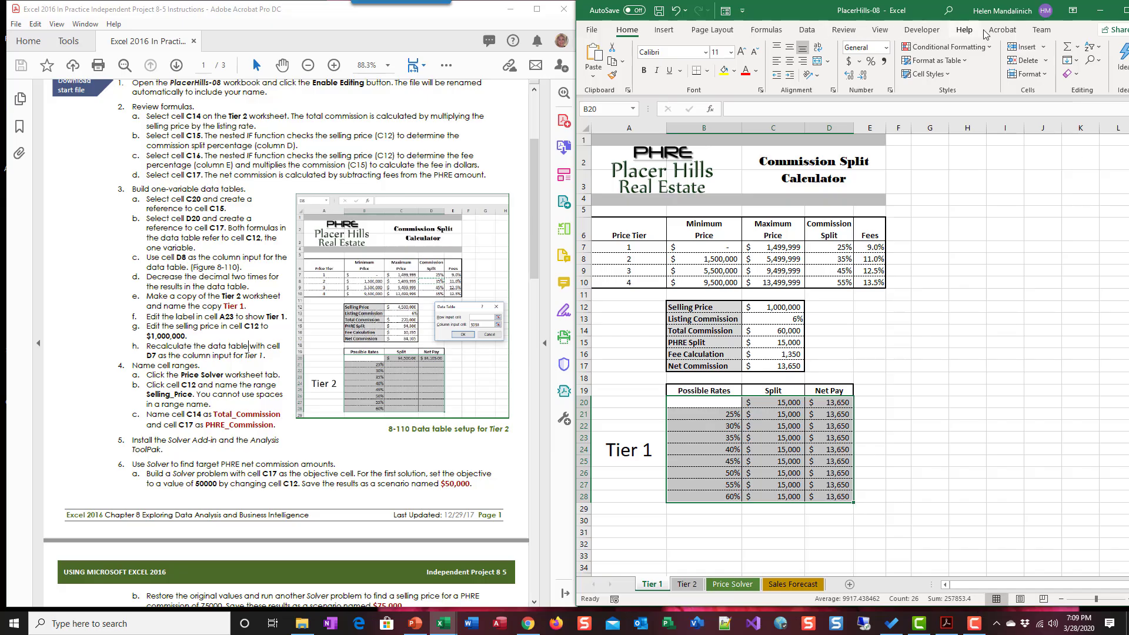
{"action": "left_click", "coordinate": [807, 29]}
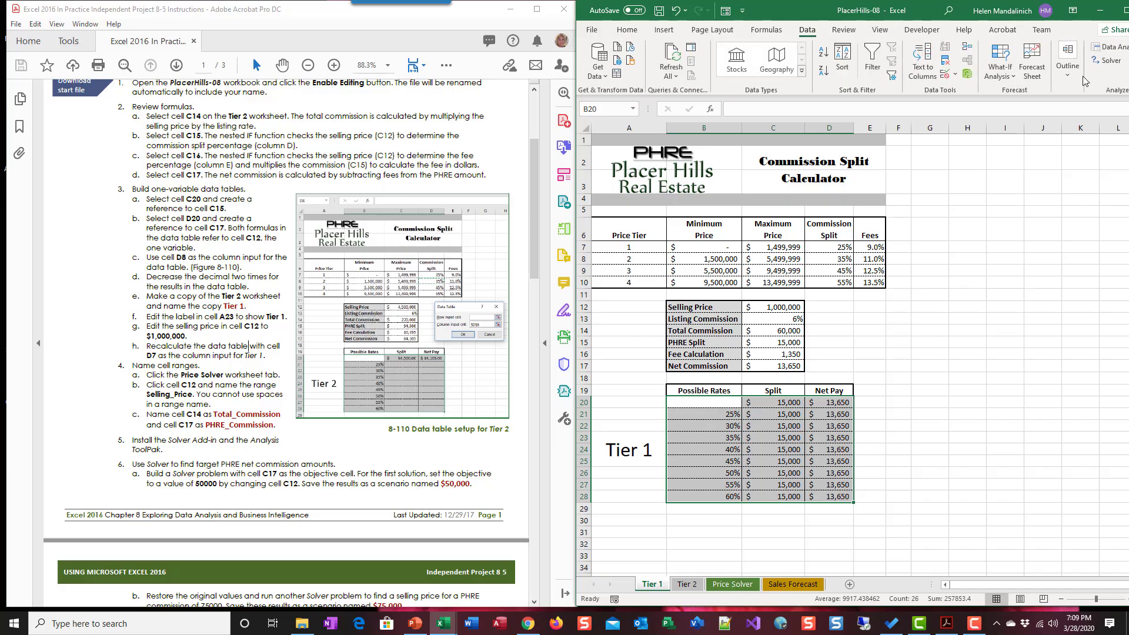
{"action": "left_click", "coordinate": [1006, 73]}
{"action": "left_click", "coordinate": [1021, 125]}
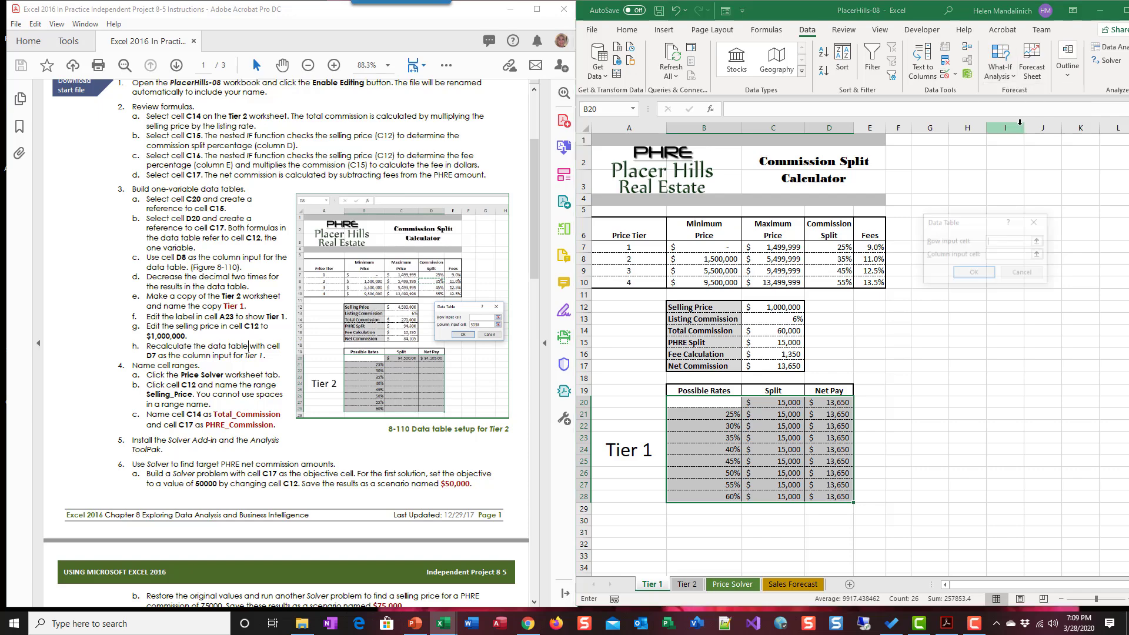
{"action": "left_click", "coordinate": [1000, 255]}
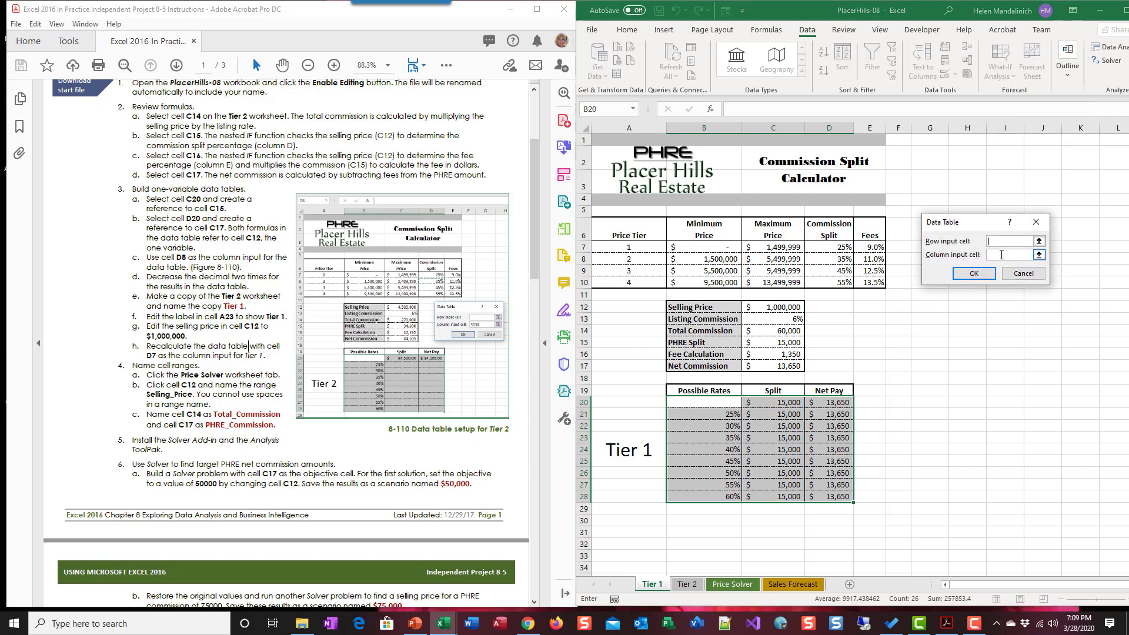
{"action": "left_click", "coordinate": [1001, 254]}
{"action": "left_click", "coordinate": [835, 246]}
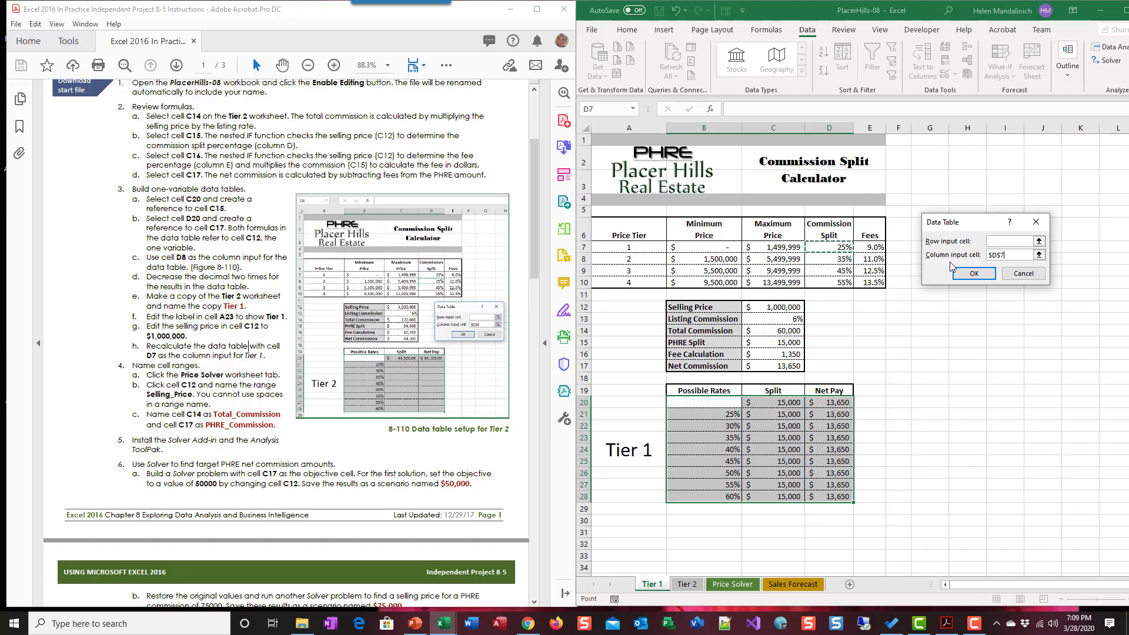
{"action": "left_click", "coordinate": [974, 273]}
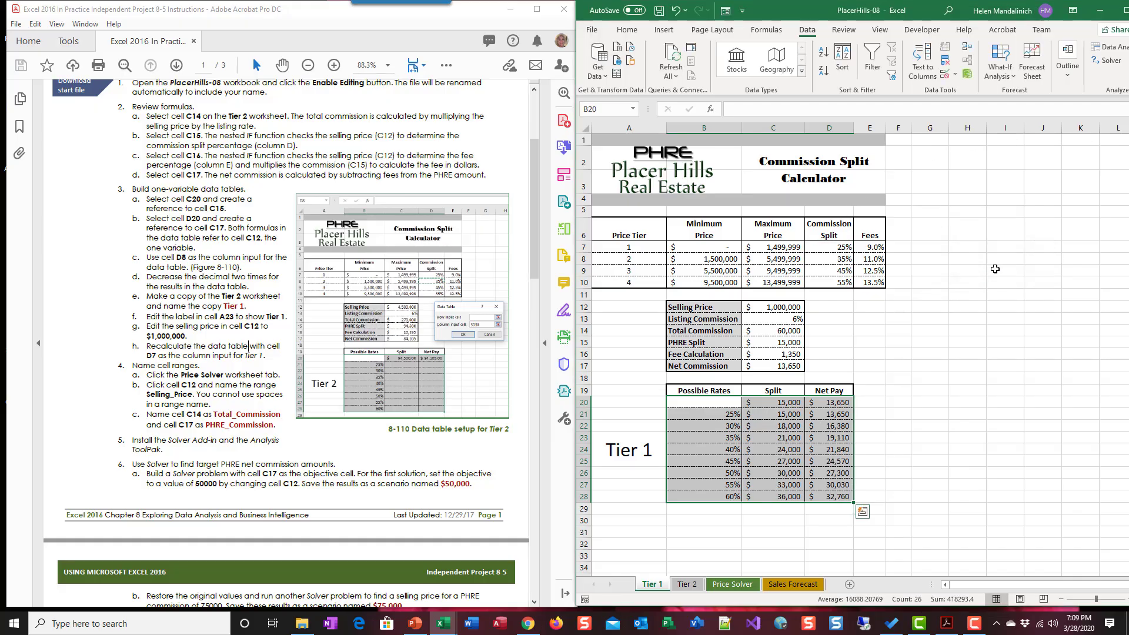
Compare the data table formula in C21 on the Tier 1 and Tier 2 sheets.
{"action": "key", "text": "Down"}
{"action": "key", "text": "Right"}
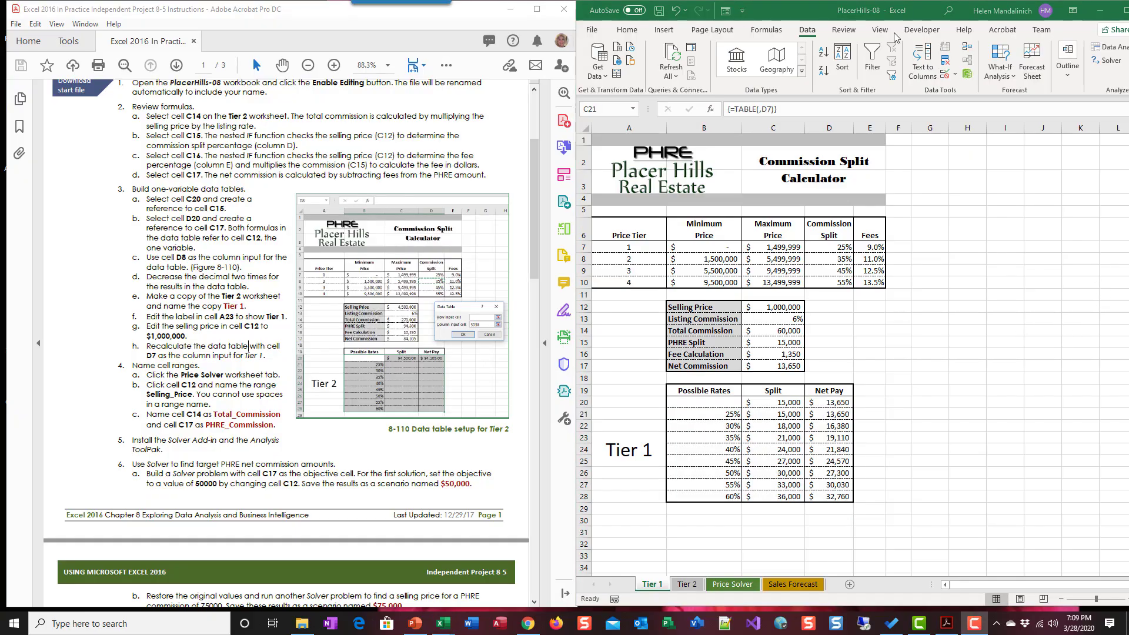
{"action": "left_click", "coordinate": [677, 9]}
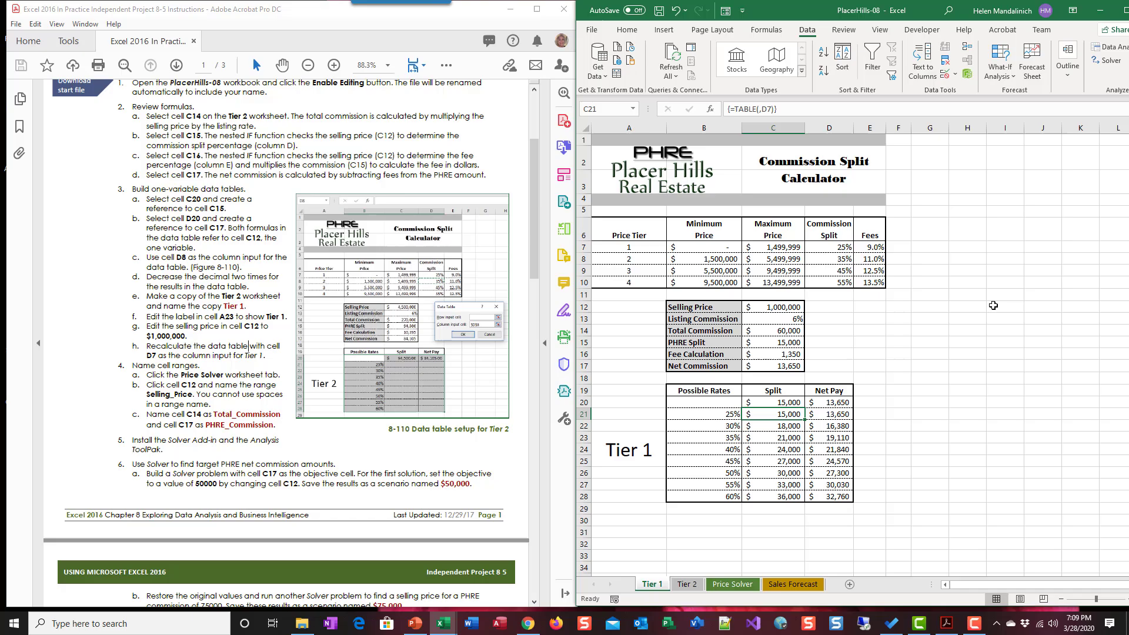
{"action": "left_click", "coordinate": [675, 10]}
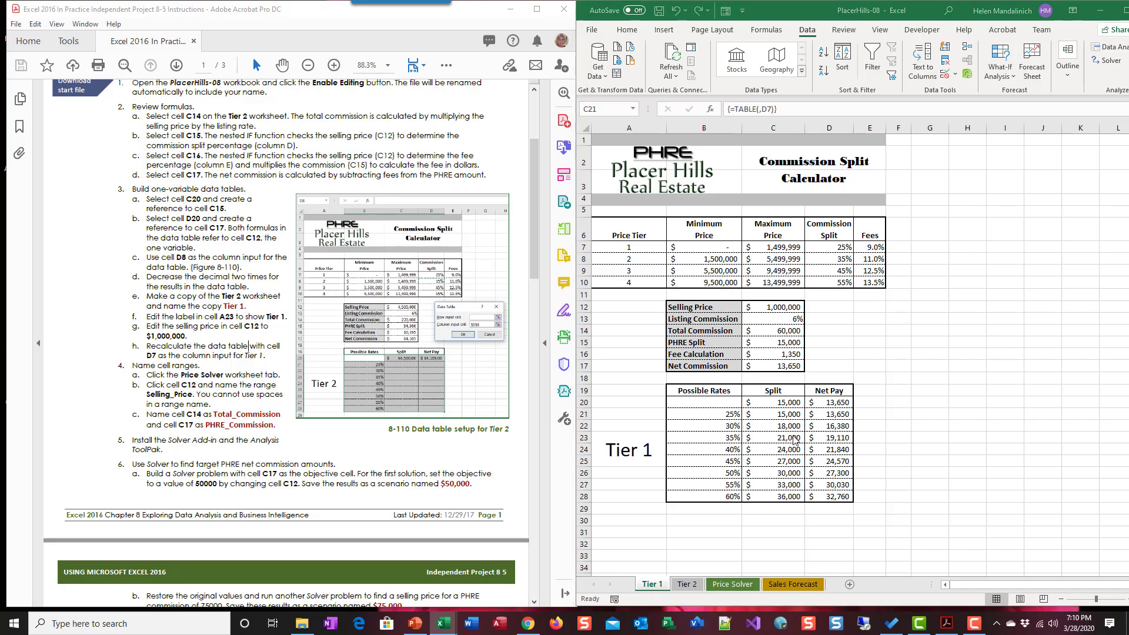
{"action": "left_click", "coordinate": [687, 584]}
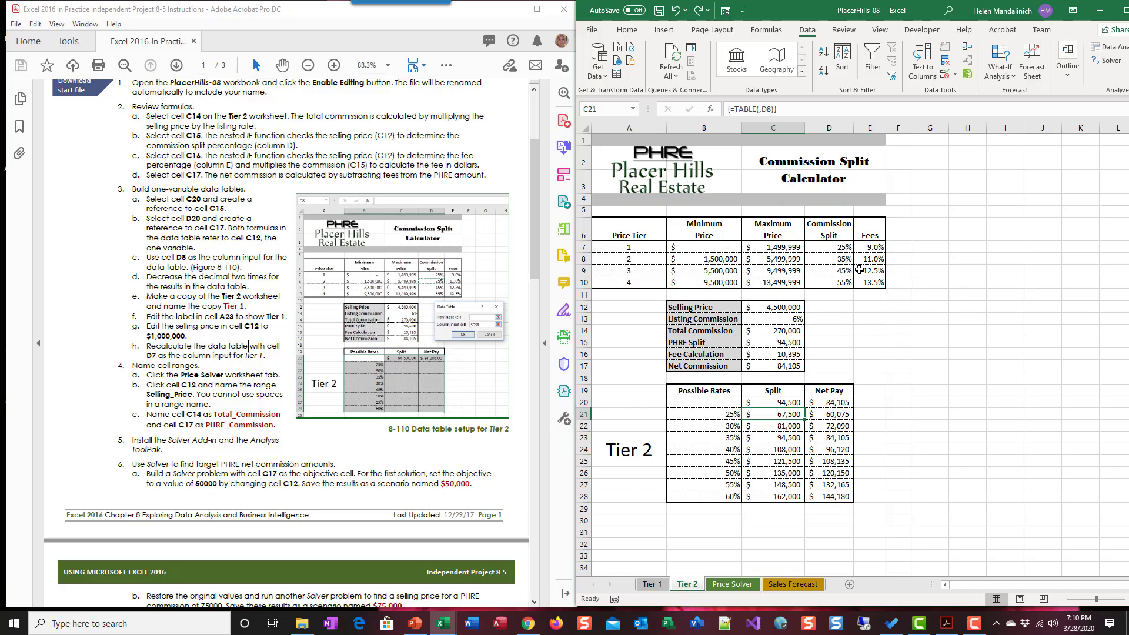
{"action": "left_click", "coordinate": [651, 584]}
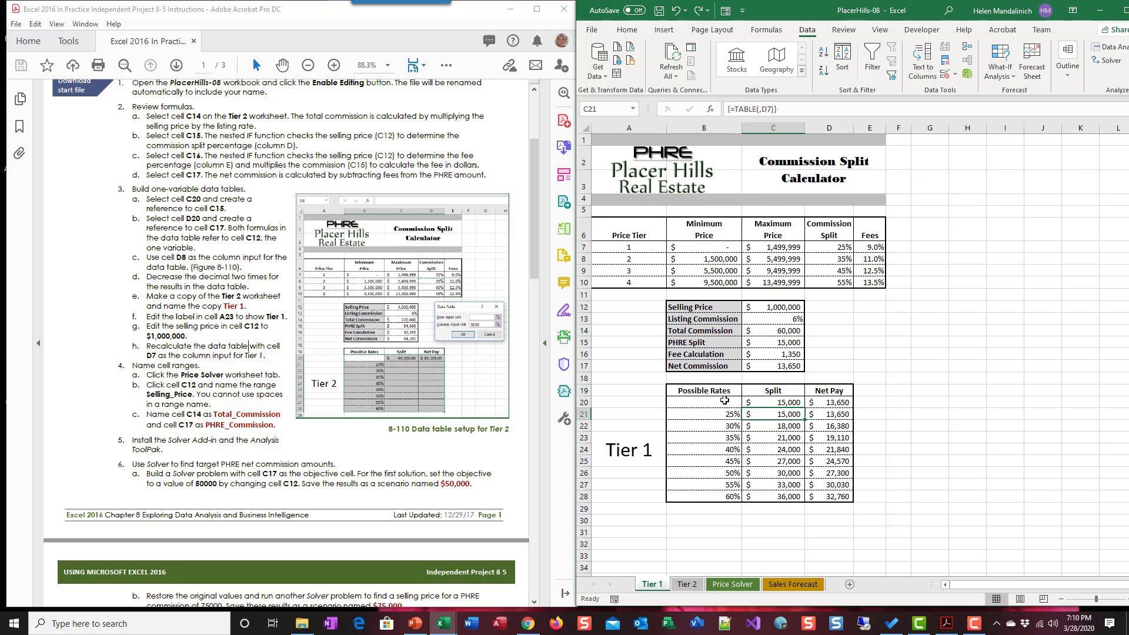
Run the what-if data table on B20:D28 of the Tier 1 sheet again with $D$7 as the column input cell.
{"action": "left_click_drag", "start_coordinate": [725, 400], "coordinate": [843, 497]}
{"action": "left_click_drag", "start_coordinate": [718, 404], "coordinate": [829, 497]}
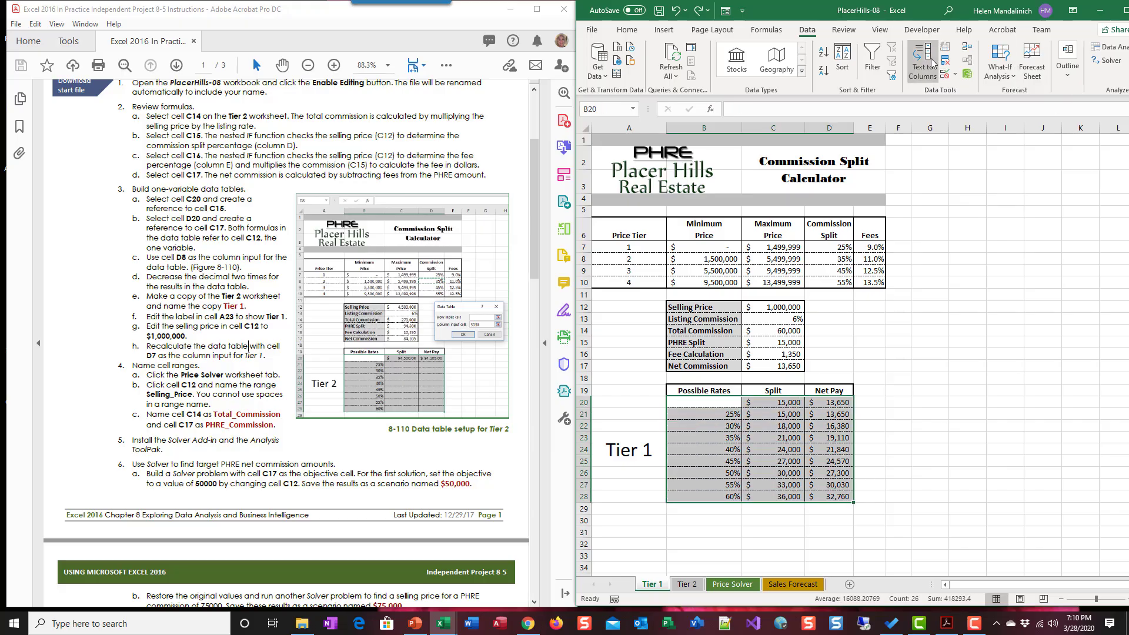
{"action": "left_click", "coordinate": [1000, 62]}
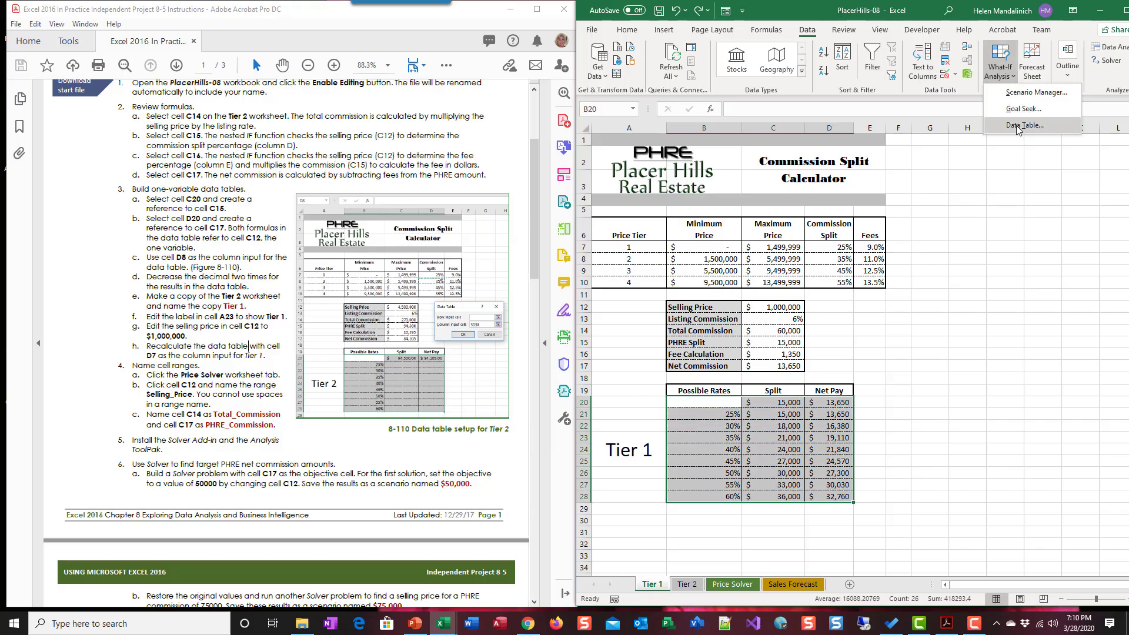
{"action": "left_click", "coordinate": [1008, 129]}
{"action": "left_click", "coordinate": [998, 256]}
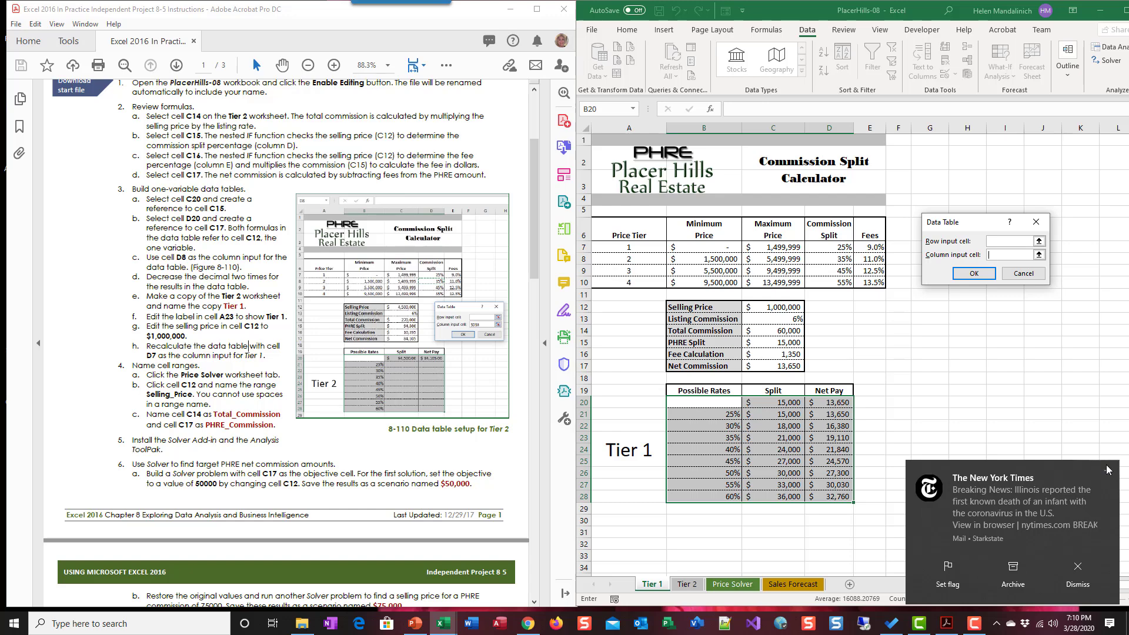
{"action": "left_click", "coordinate": [840, 248]}
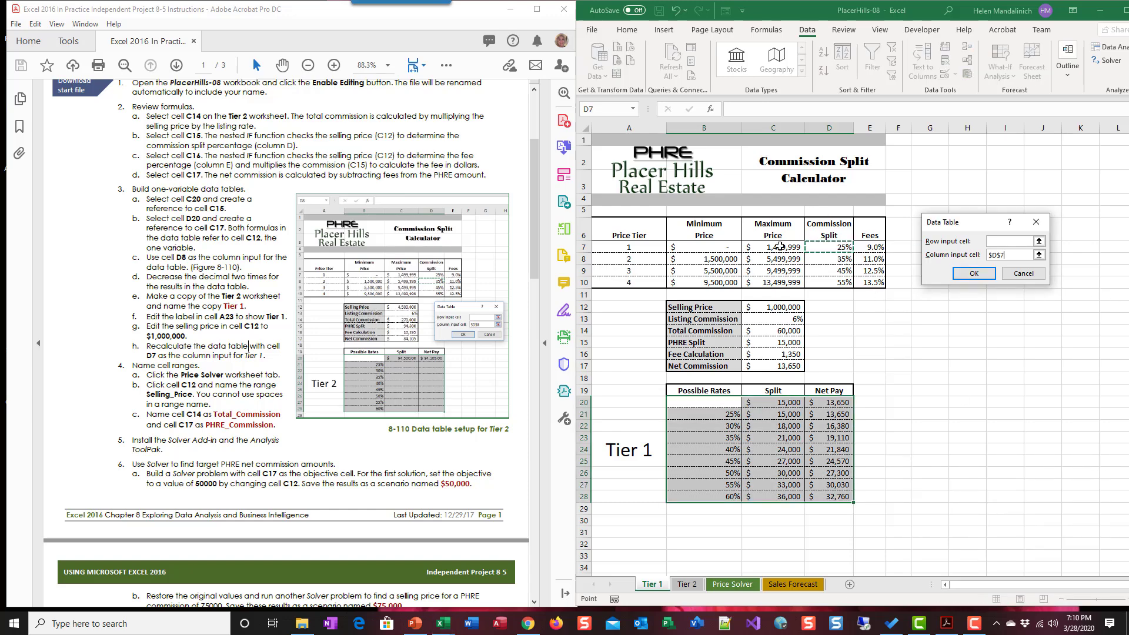
{"action": "left_click", "coordinate": [973, 273]}
{"action": "left_click", "coordinate": [1059, 365]}
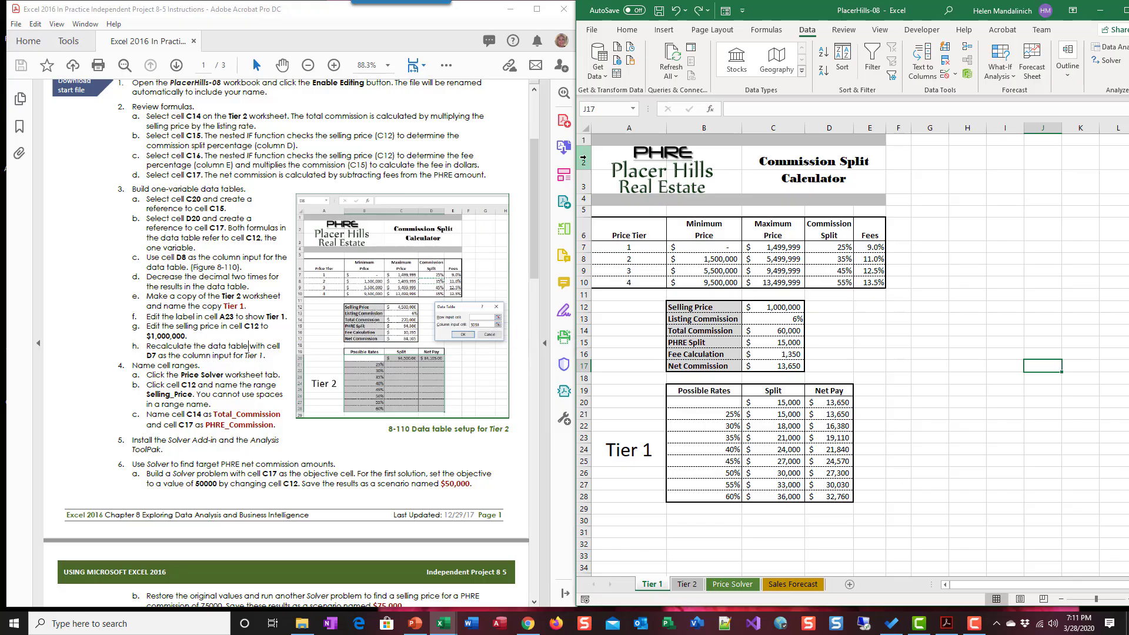
Switch to the Acrobat instructions and review step 4 on naming cell ranges.
{"action": "scroll", "coordinate": [249, 350], "scroll_direction": "down", "scroll_amount": 2}
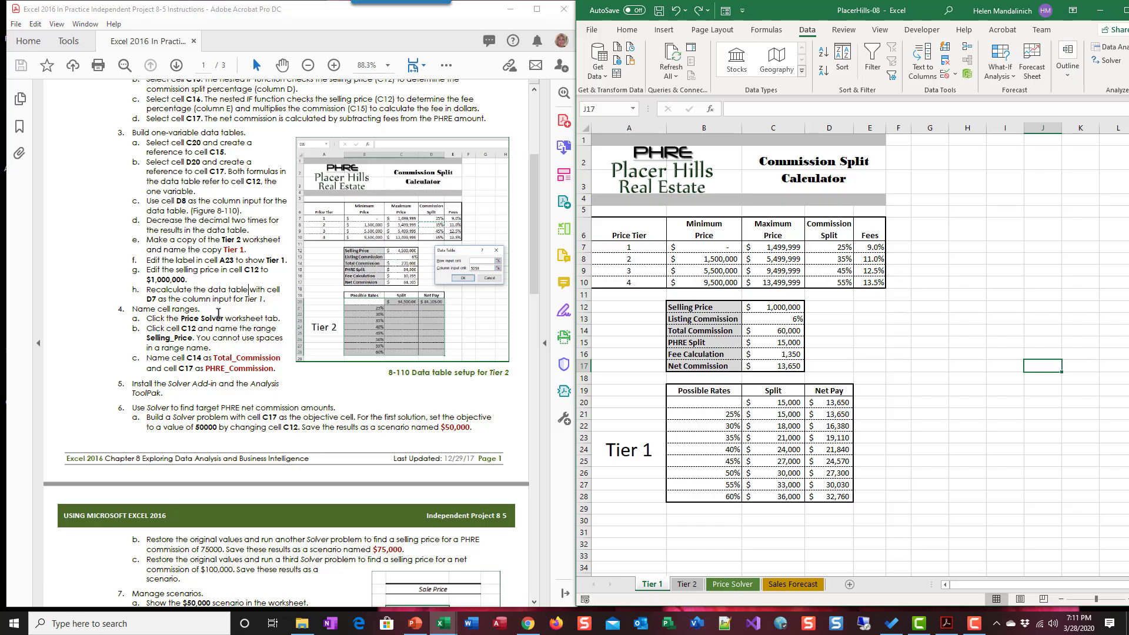
{"action": "left_click", "coordinate": [216, 312]}
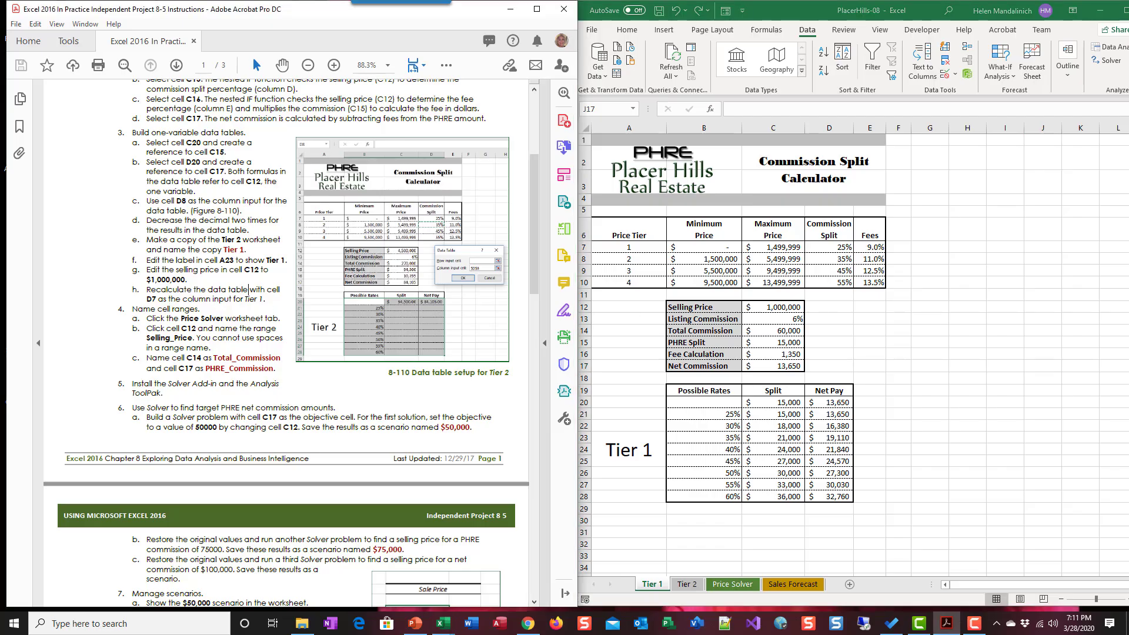